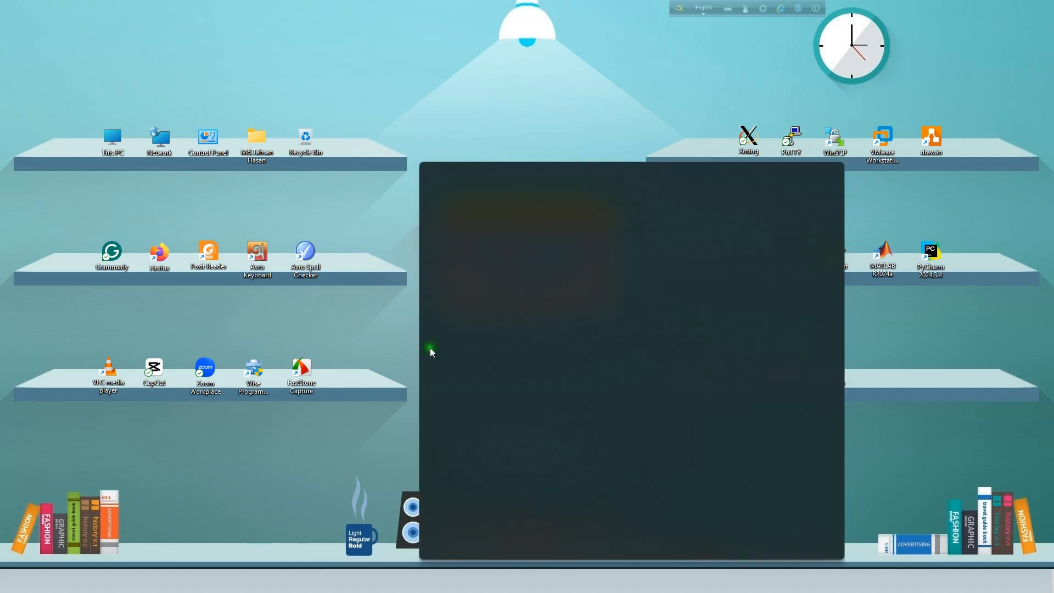
# Step: Launch GNU Radio Companion and maximize its console and flowgraph windows
pyautogui.click(477, 209)
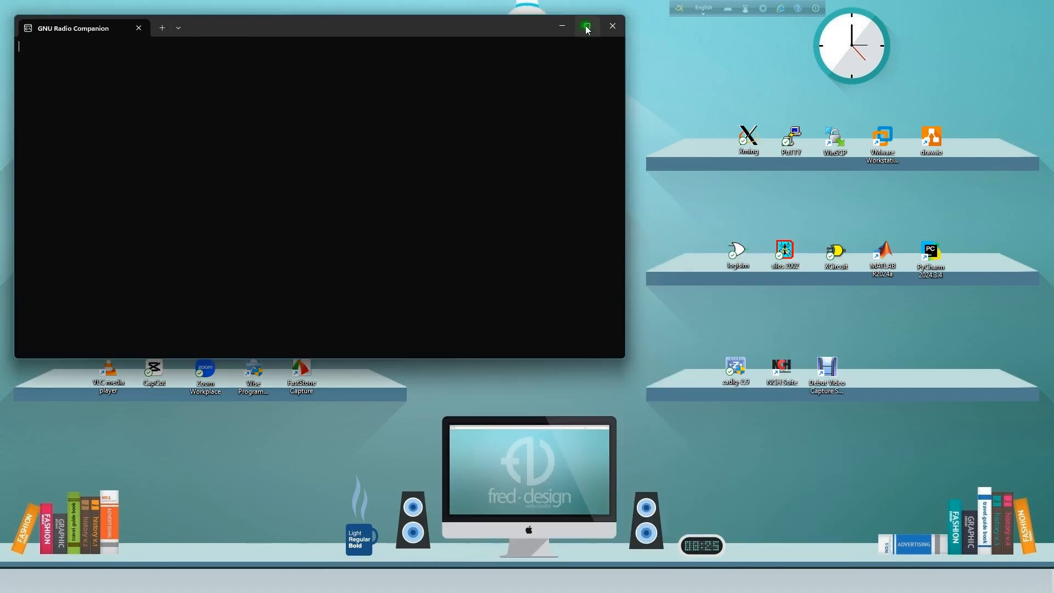
pyautogui.click(586, 27)
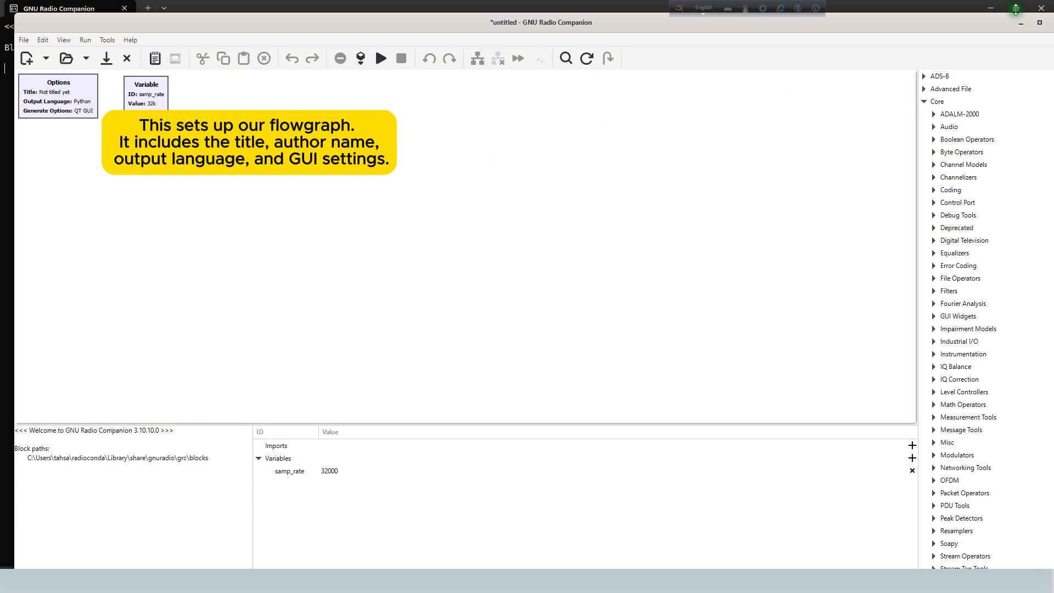
pyautogui.click(1039, 22)
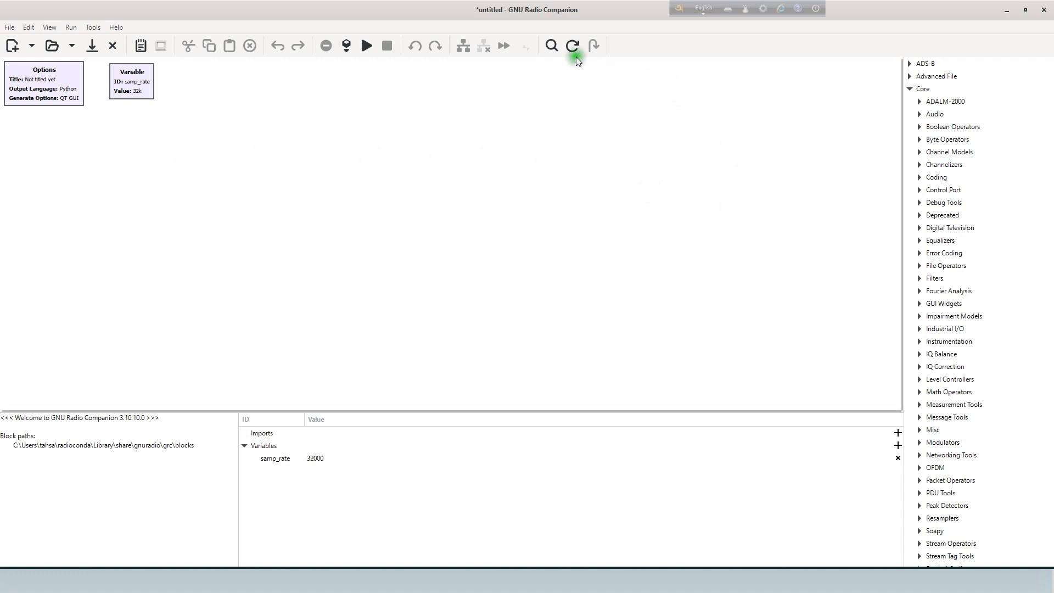
# Step: Find the Wav File Source block in the block library and place it on the canvas below the Variable block
pyautogui.click(552, 47)
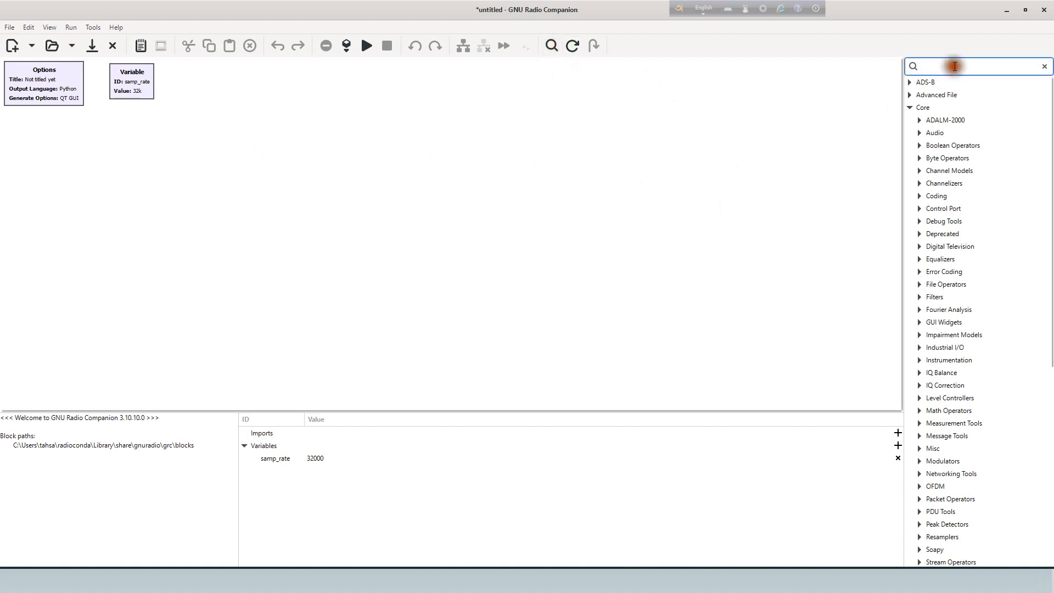
pyautogui.write('wav')
pyautogui.press('Escape')
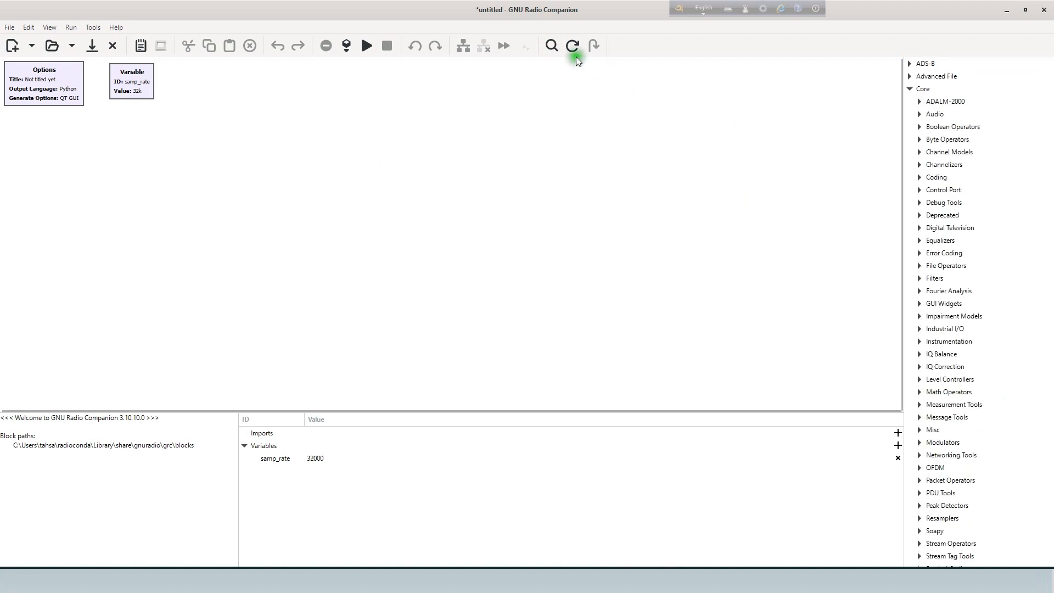
pyautogui.click(552, 48)
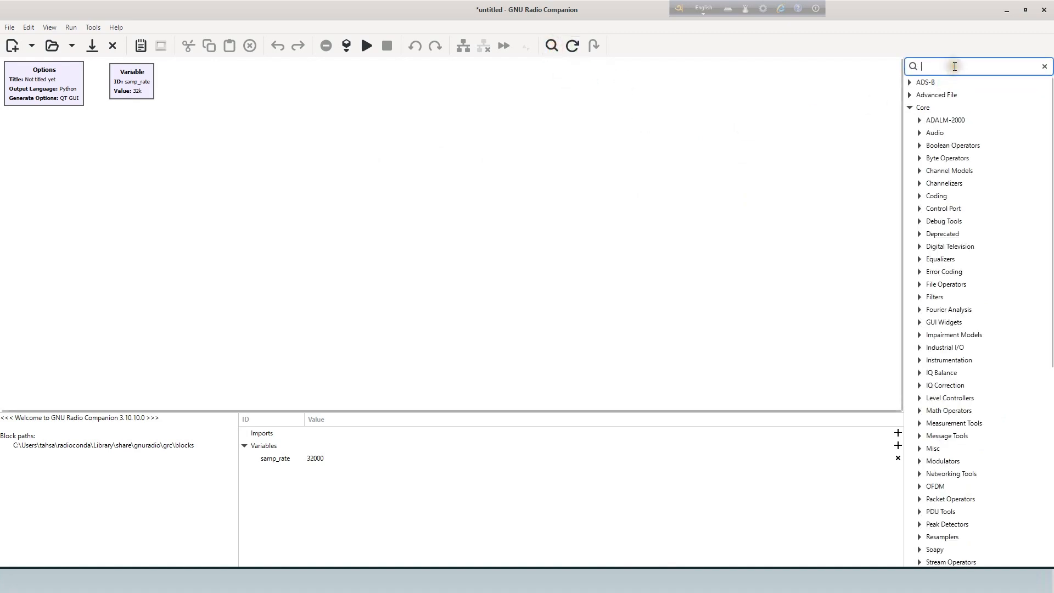
pyautogui.write('wav')
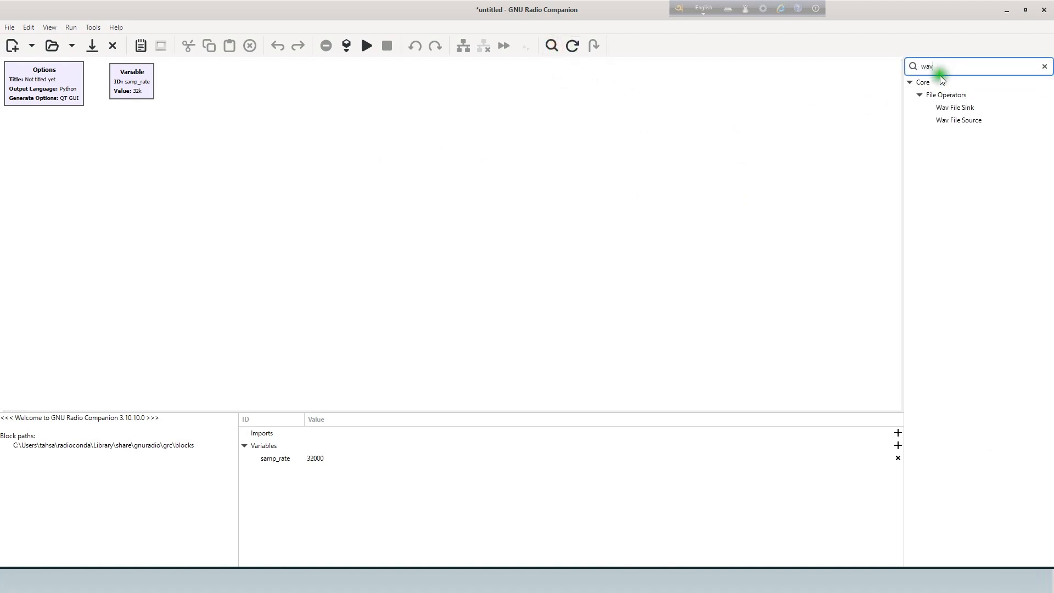
pyautogui.click(955, 108)
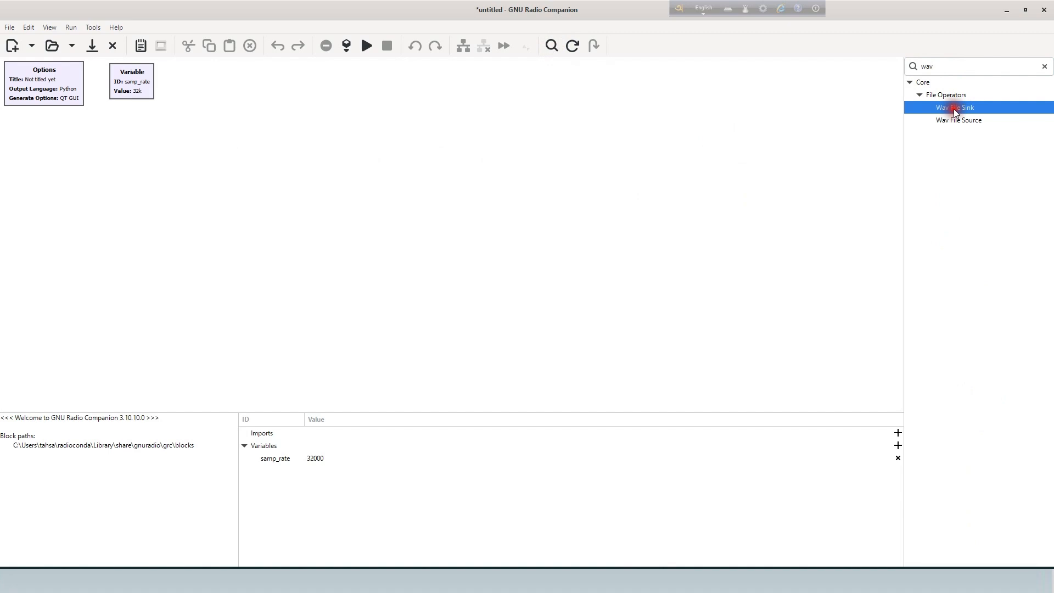
pyautogui.click(956, 120)
pyautogui.moveTo(955, 120); pyautogui.dragTo(123, 176)
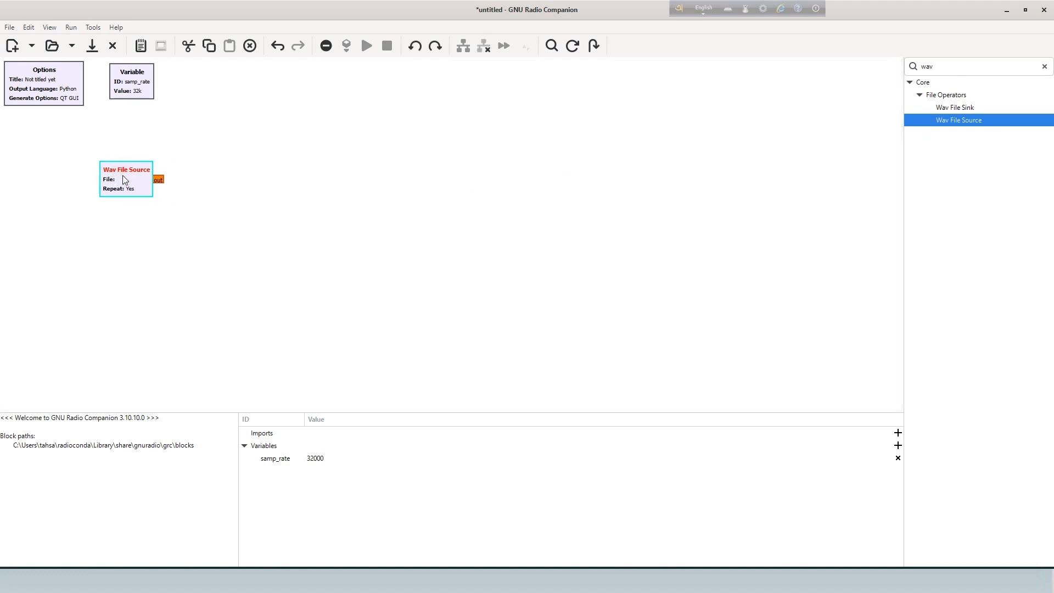
pyautogui.doubleClick(123, 176)
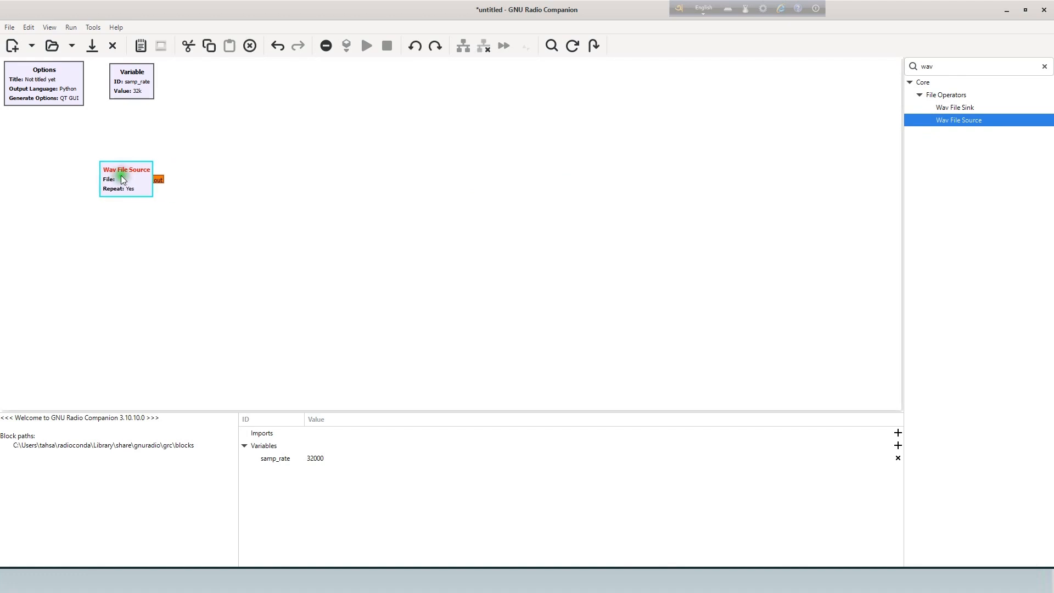
pyautogui.click(400, 172)
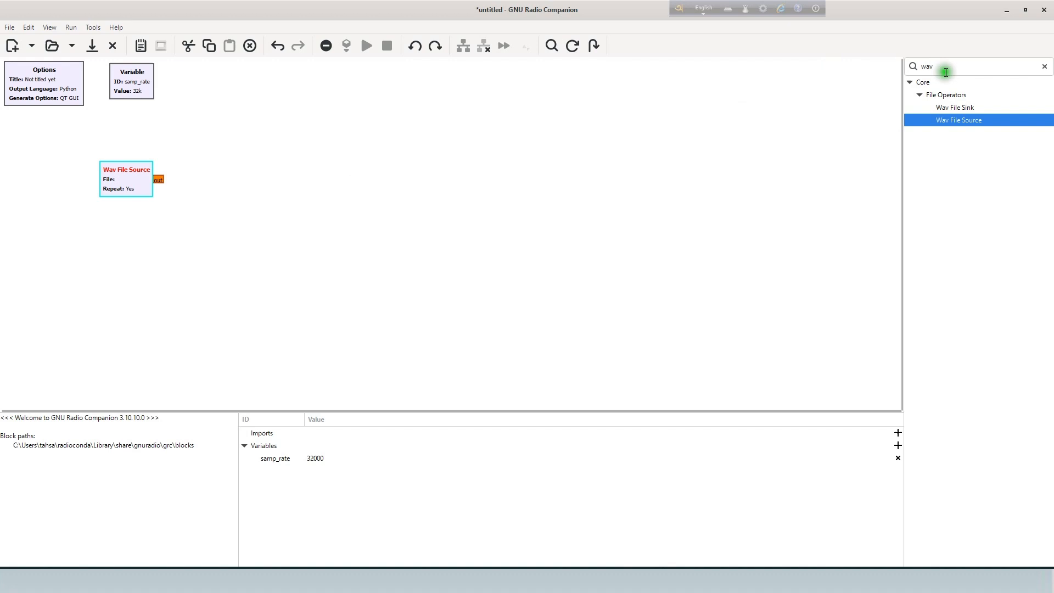
# Step: Add a Multiply Const block beside the Wav File Source and a Low Pass Filter block after it
pyautogui.click(1045, 66)
pyautogui.write('mul')
pyautogui.moveTo(957, 132); pyautogui.dragTo(206, 176)
pyautogui.moveTo(940, 66); pyautogui.dragTo(913, 66)
pyautogui.write('low')
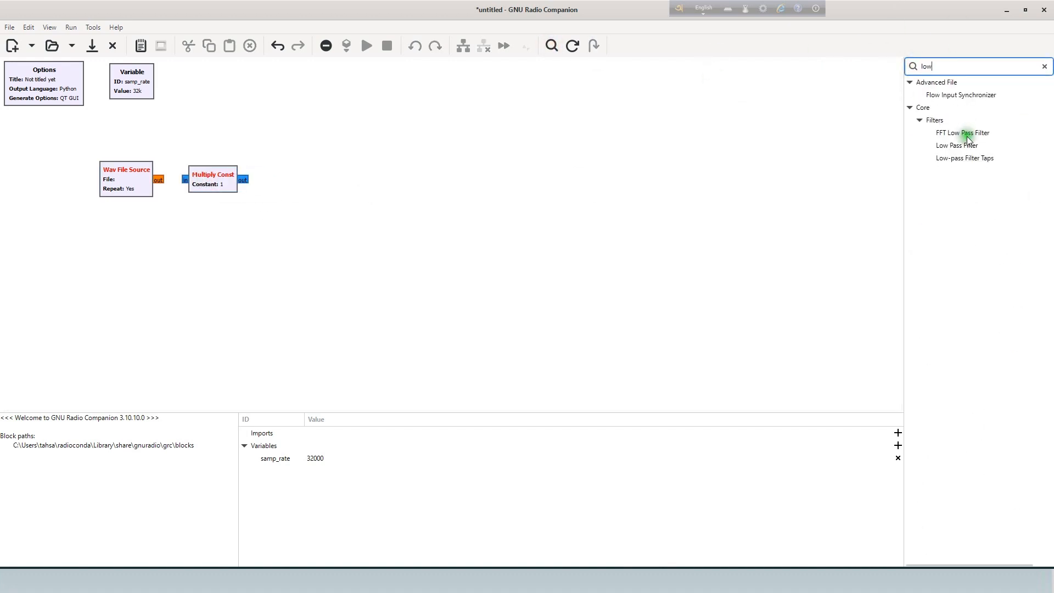
pyautogui.moveTo(958, 145); pyautogui.dragTo(361, 182)
pyautogui.moveTo(407, 226); pyautogui.dragTo(344, 183)
# Step: Add a QT GUI Time Sink beyond the Low Pass Filter and a WBFM Transmit block beneath it
pyautogui.moveTo(935, 66); pyautogui.dragTo(913, 66)
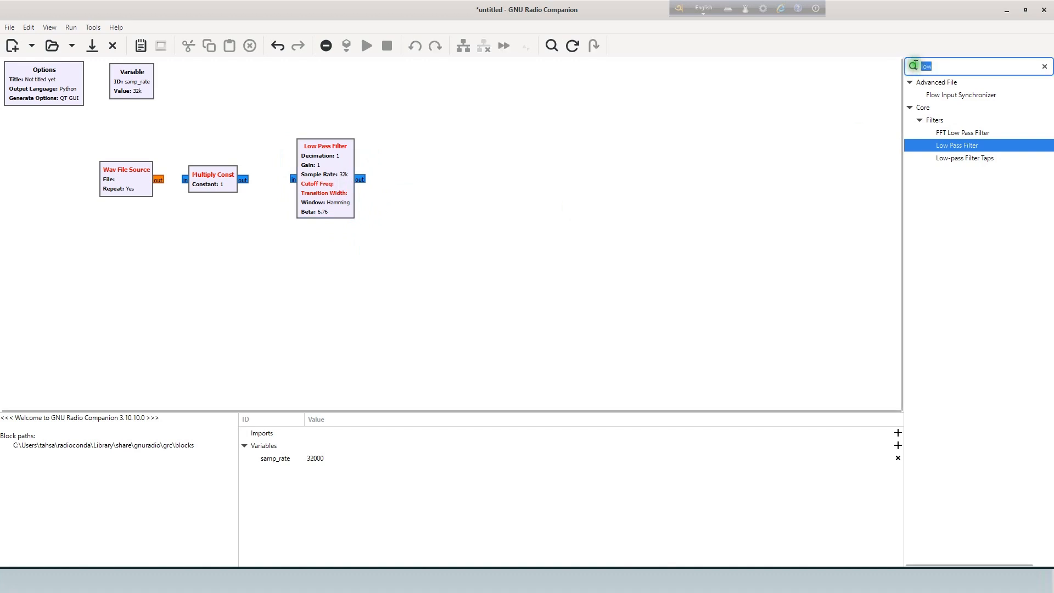
pyautogui.write('Qt')
pyautogui.moveTo(970, 234); pyautogui.dragTo(474, 139)
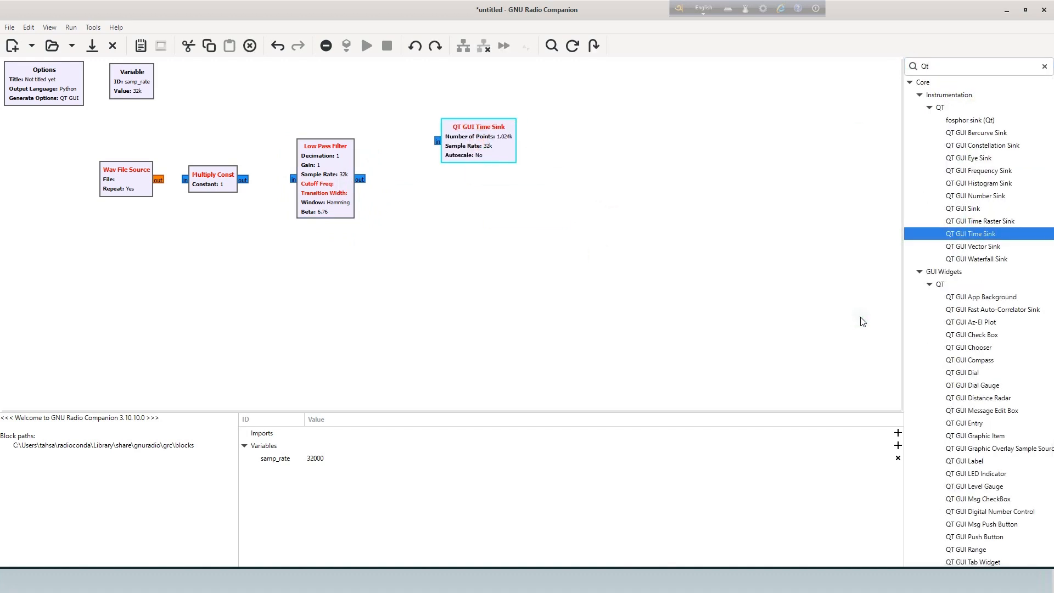
pyautogui.moveTo(933, 67); pyautogui.dragTo(914, 66)
pyautogui.write('Wb')
pyautogui.moveTo(961, 135); pyautogui.dragTo(532, 207)
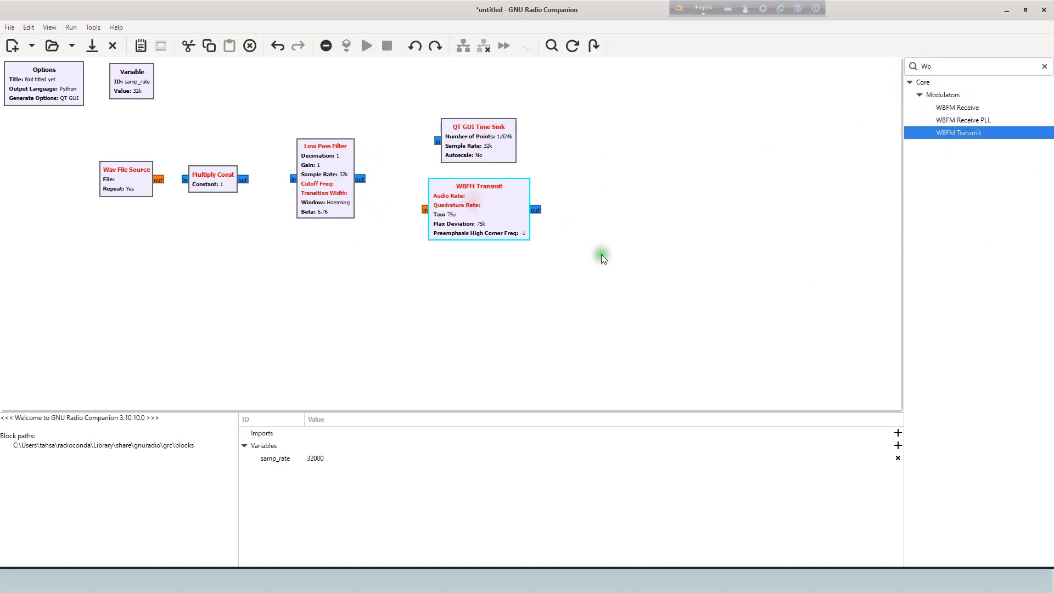
# Step: Add a second Low Pass Filter below the Multiply Const block and an Audio Source below the Wav File Source
pyautogui.moveTo(933, 67); pyautogui.dragTo(913, 67)
pyautogui.write('low')
pyautogui.moveTo(957, 145); pyautogui.dragTo(189, 284)
pyautogui.moveTo(941, 66); pyautogui.dragTo(915, 67)
pyautogui.write('audio')
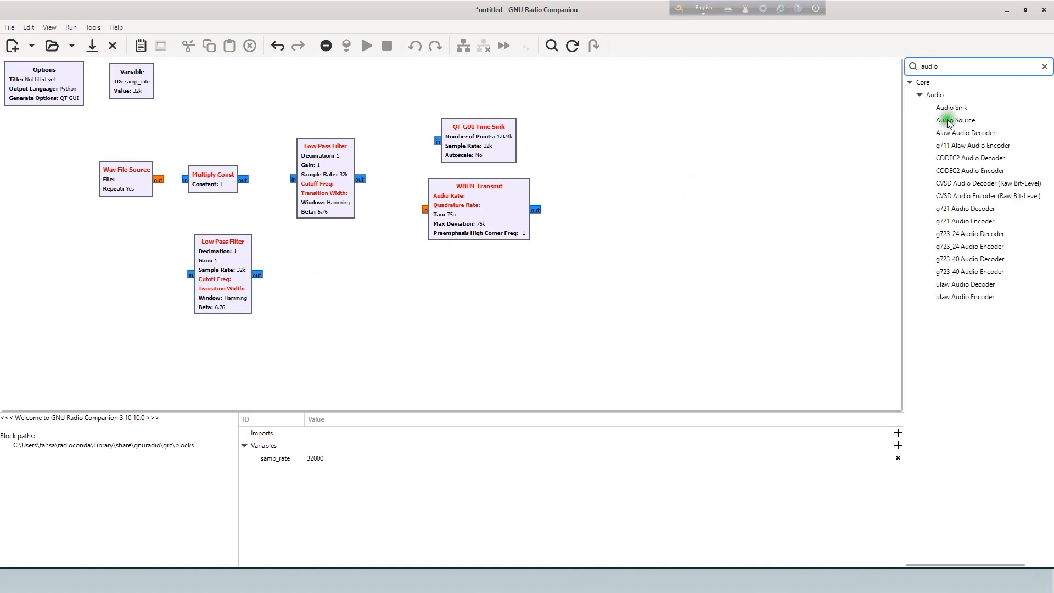
pyautogui.moveTo(946, 119); pyautogui.dragTo(100, 220)
# Step: Add a Rational Resampler block beside the second Low Pass Filter
pyautogui.moveTo(942, 66); pyautogui.dragTo(915, 67)
pyautogui.write('rational')
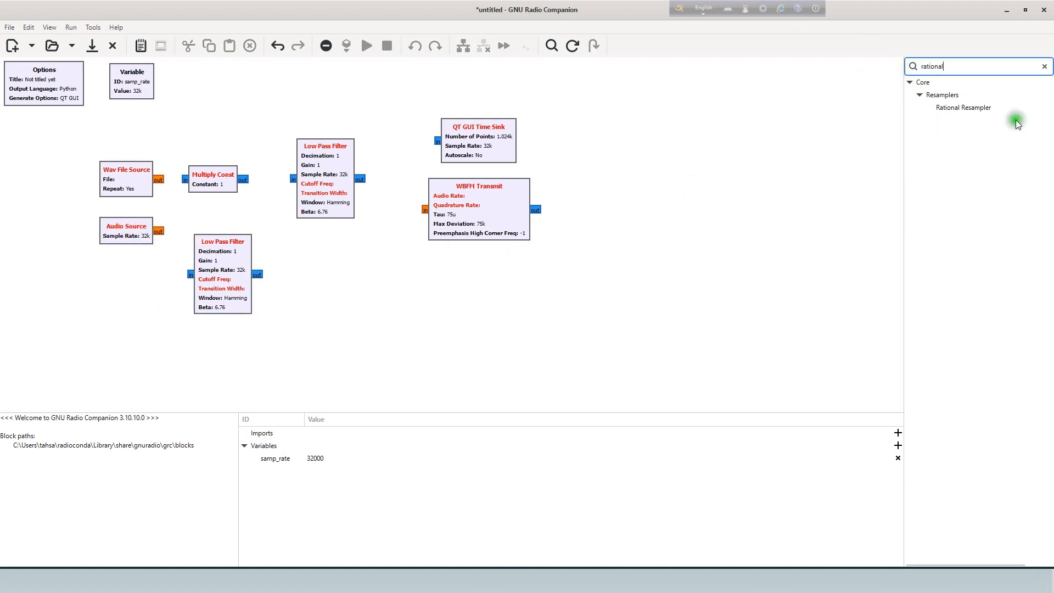
pyautogui.moveTo(966, 108); pyautogui.dragTo(306, 275)
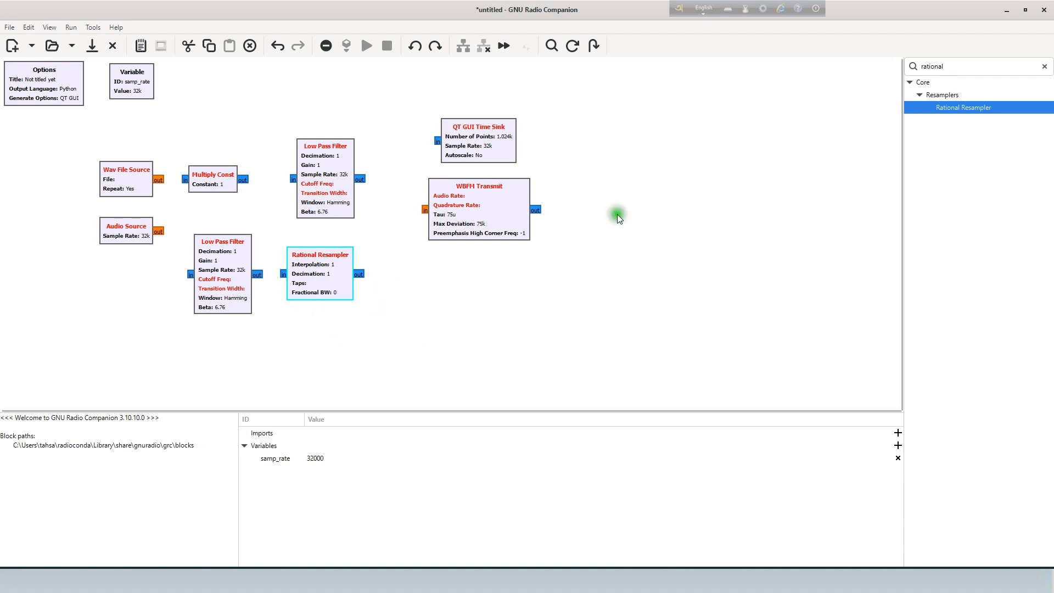
# Step: Add an osmocom Sink below WBFM Transmit and shift the Rational Resampler and second Low Pass Filter down in line with it
pyautogui.write('osm')
pyautogui.moveTo(942, 67); pyautogui.dragTo(459, 302)
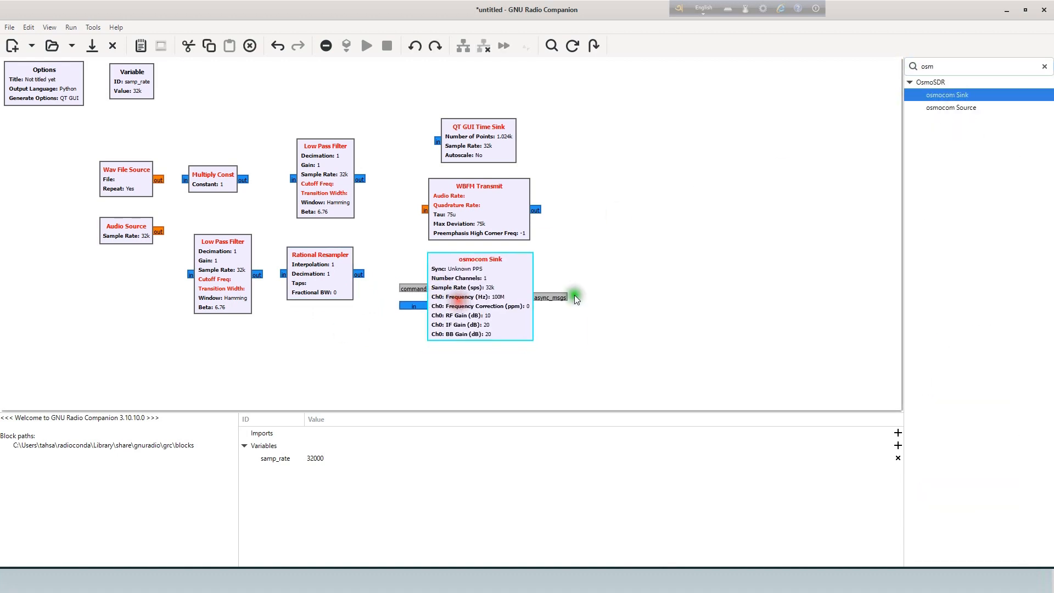
pyautogui.moveTo(315, 273); pyautogui.dragTo(322, 308)
pyautogui.moveTo(233, 275); pyautogui.dragTo(226, 310)
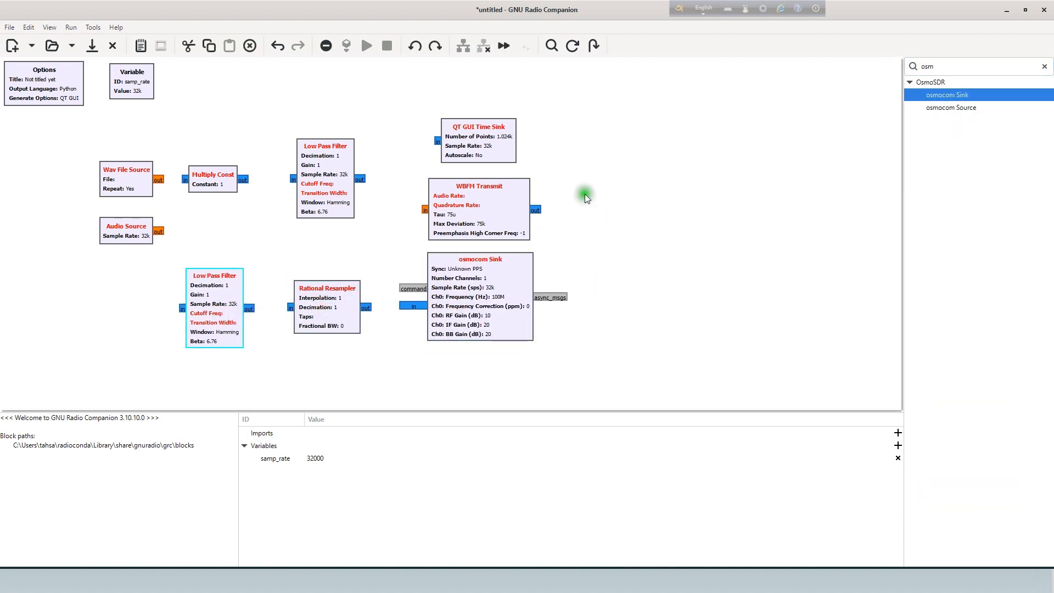
# Step: Add a QT GUI Frequency Sink beside the WBFM Transmit output
pyautogui.moveTo(942, 67); pyautogui.dragTo(916, 66)
pyautogui.write('Qt')
pyautogui.moveTo(974, 171); pyautogui.dragTo(603, 204)
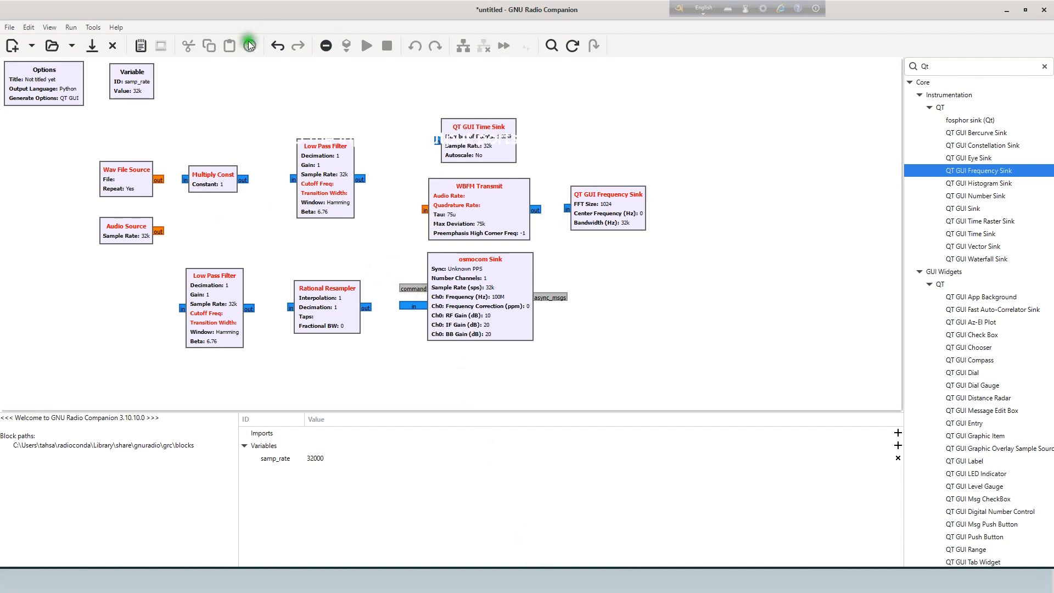
# Step: Look up the port data types in the Types color mapping reference, kept clear of the blocks, and close it
pyautogui.click(115, 27)
pyautogui.click(137, 50)
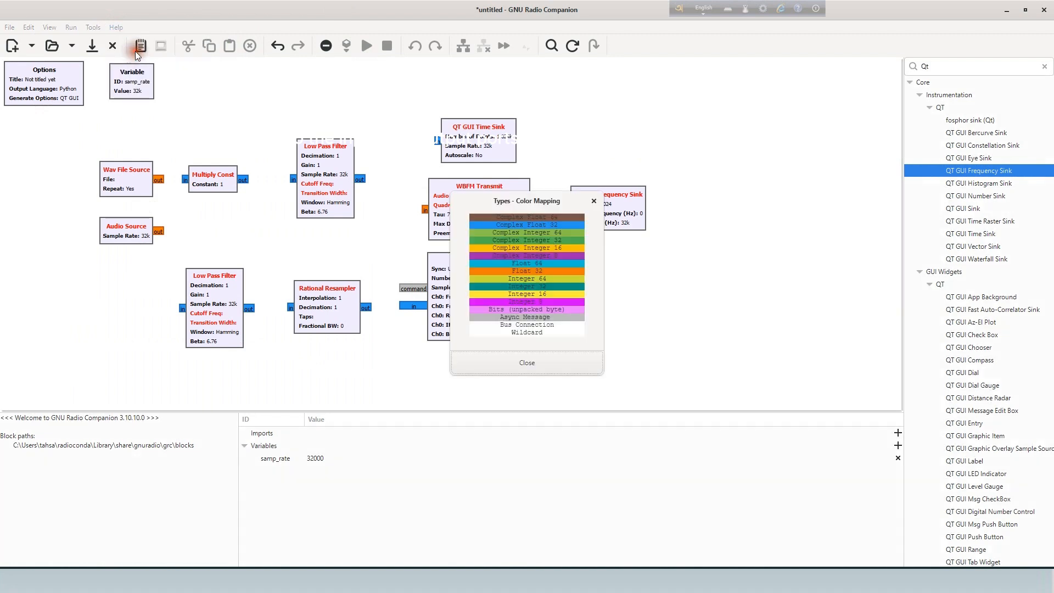
pyautogui.moveTo(506, 196); pyautogui.dragTo(719, 126)
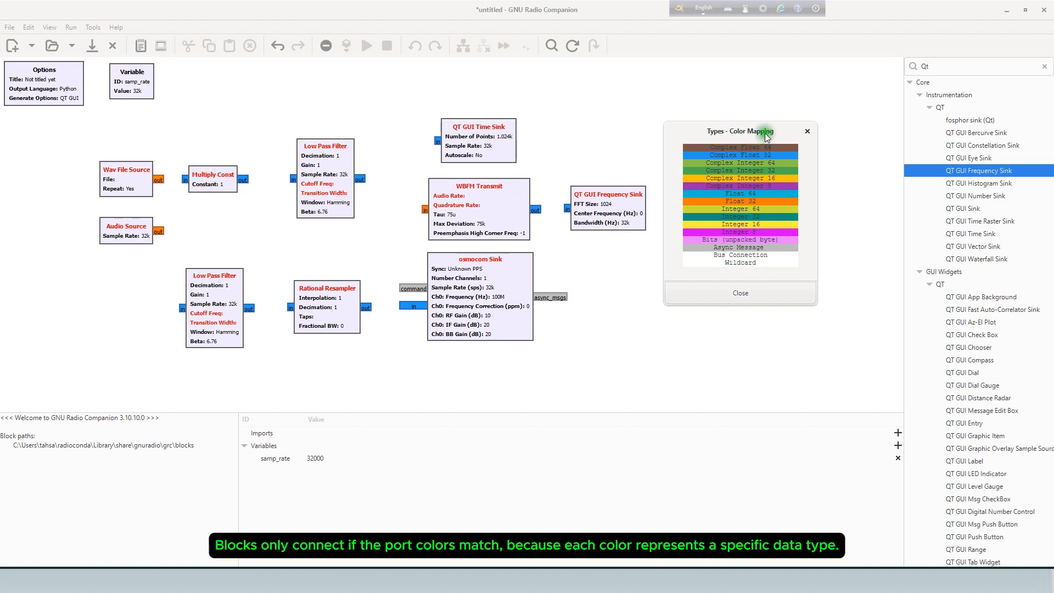
pyautogui.moveTo(762, 132); pyautogui.dragTo(784, 132)
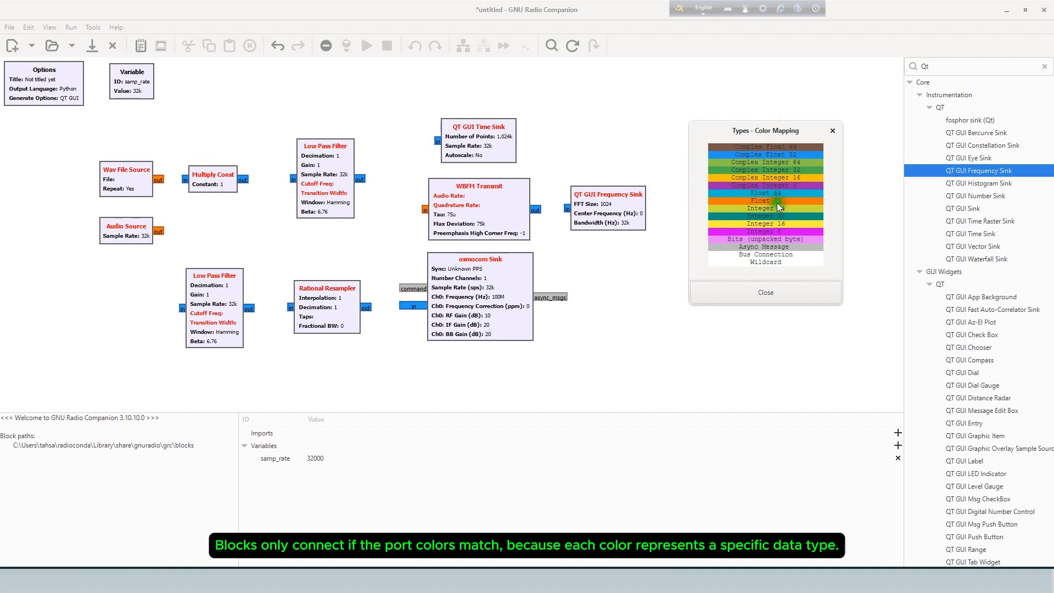
pyautogui.click(832, 130)
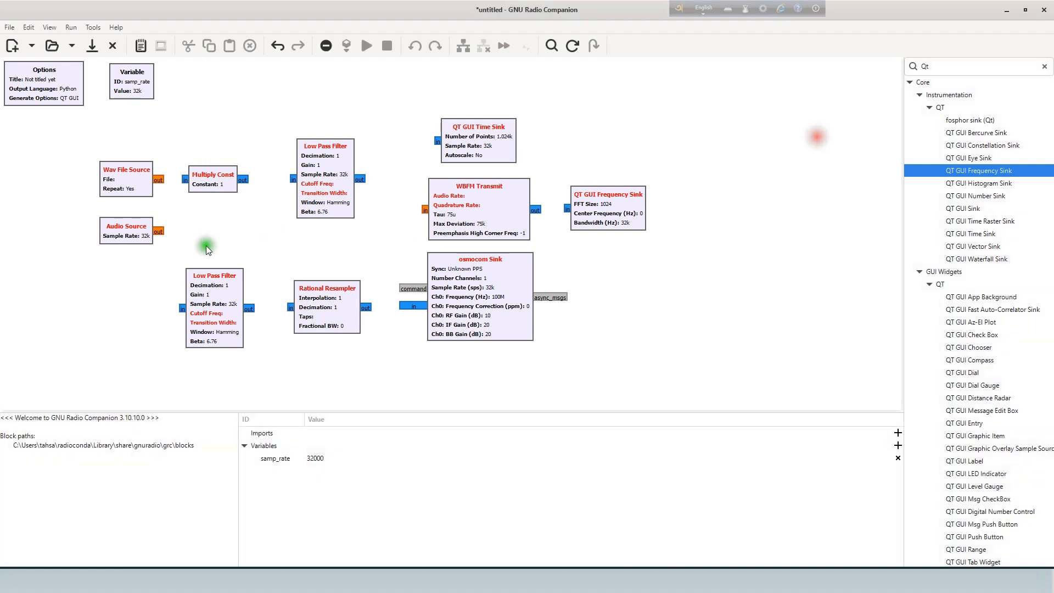
# Step: Set the Multiply Const block's IO type to float and connect the Wav File Source output to its input
pyautogui.doubleClick(196, 184)
pyautogui.click(485, 211)
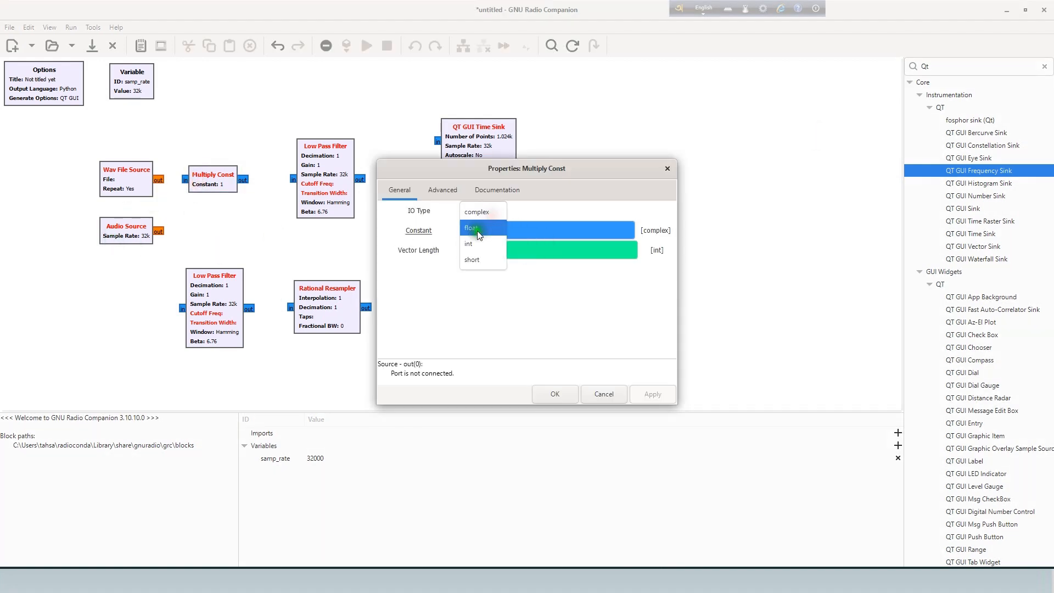
pyautogui.click(476, 228)
pyautogui.click(561, 396)
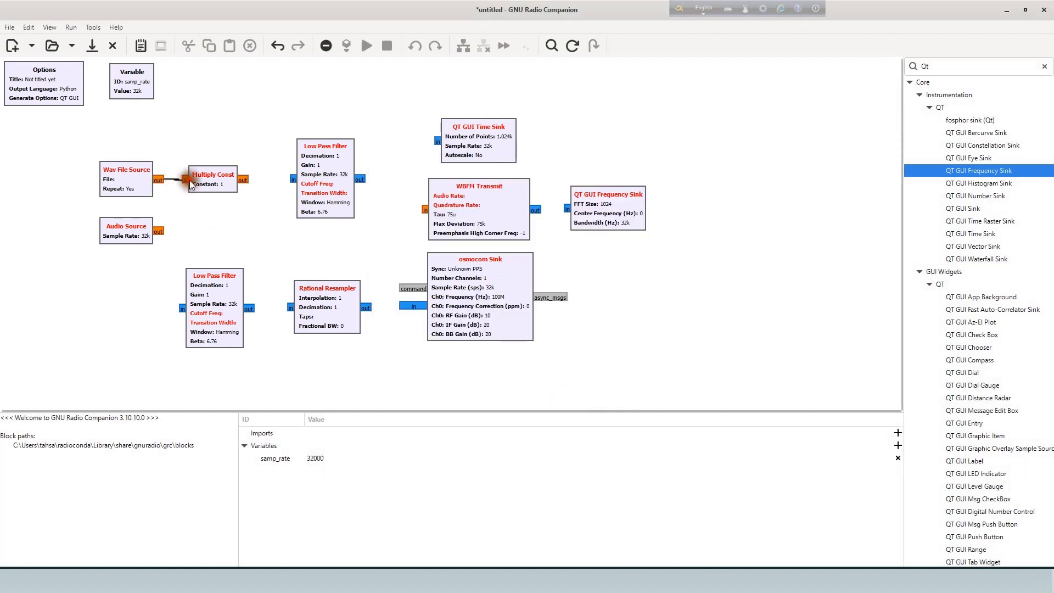
pyautogui.click(209, 241)
pyautogui.click(248, 222)
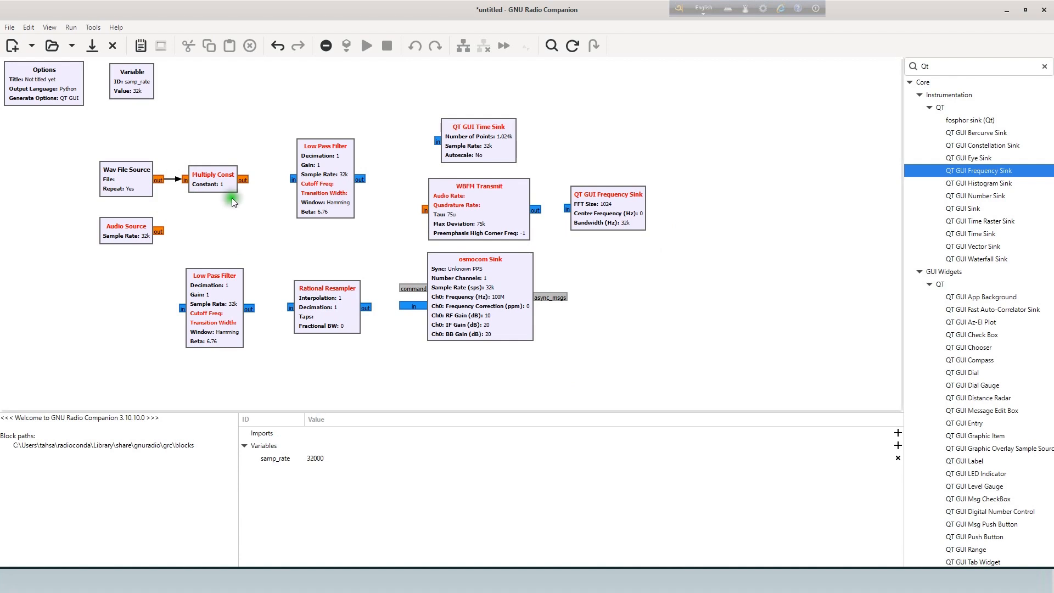
# Step: Set the upper Low Pass Filter's FIR type to Float->Float (Decimating) and connect the Multiply Const output to its input
pyautogui.click(325, 186)
pyautogui.doubleClick(326, 185)
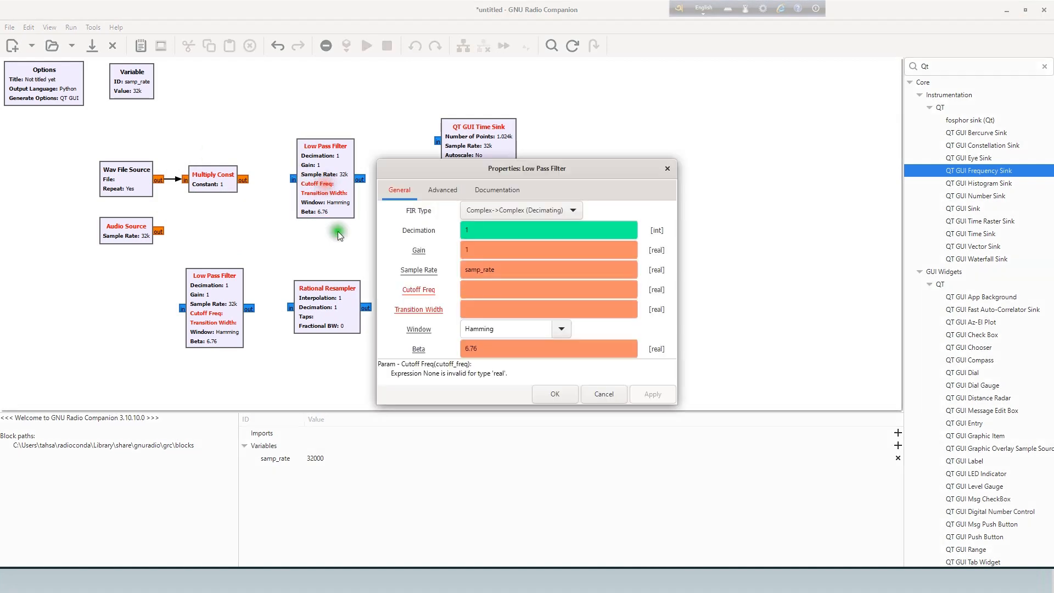
pyautogui.click(511, 214)
pyautogui.click(505, 244)
pyautogui.click(555, 393)
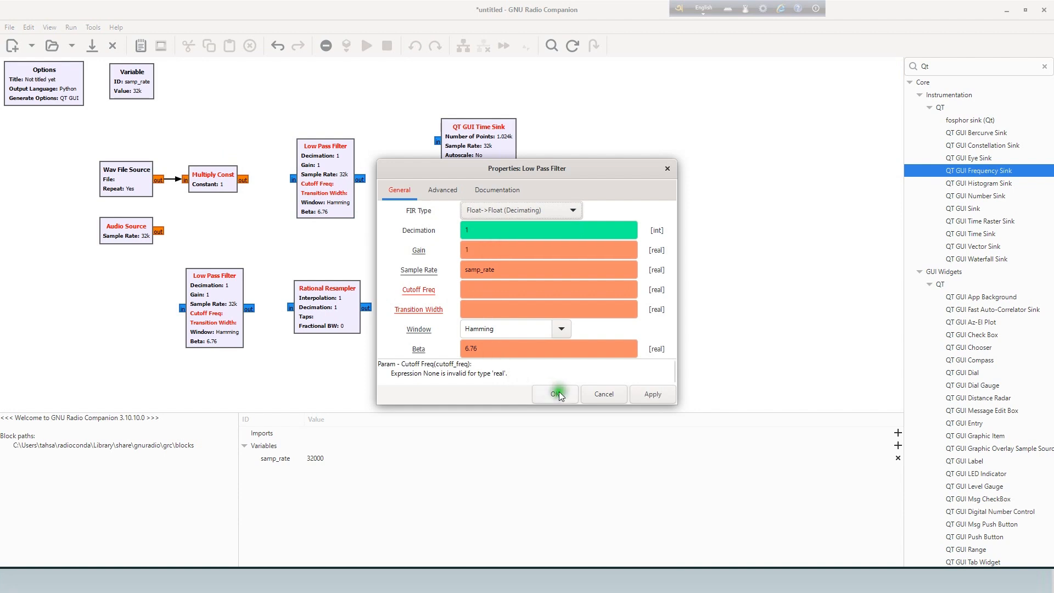
pyautogui.click(275, 228)
pyautogui.click(244, 182)
pyautogui.moveTo(245, 182); pyautogui.dragTo(268, 180)
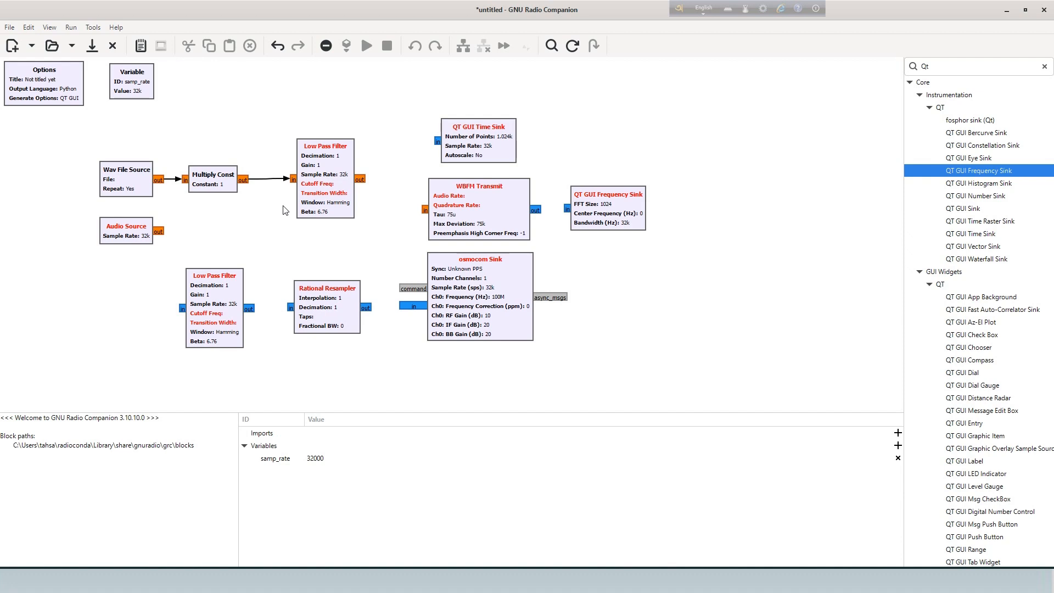
# Step: Set the QT GUI Time Sink's type to Float and connect the upper Low Pass Filter's output to its input
pyautogui.doubleClick(482, 142)
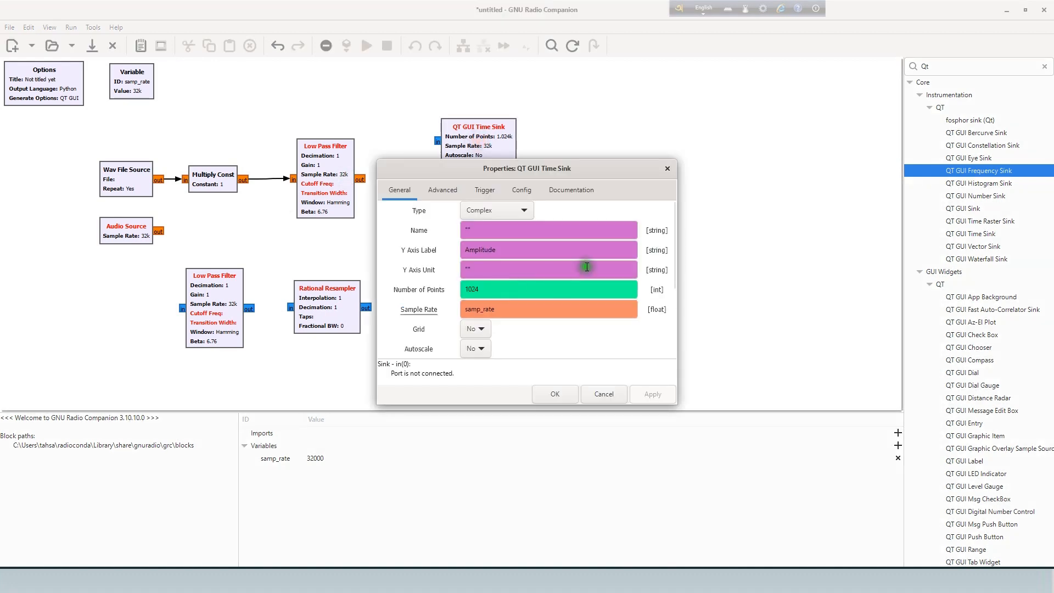
pyautogui.click(513, 210)
pyautogui.click(502, 225)
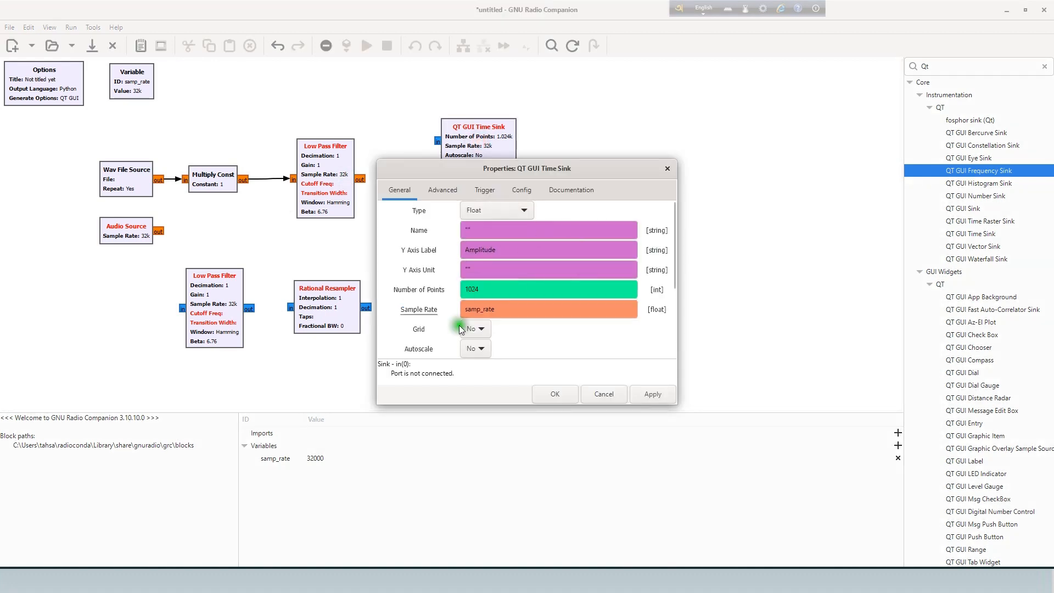
pyautogui.click(551, 393)
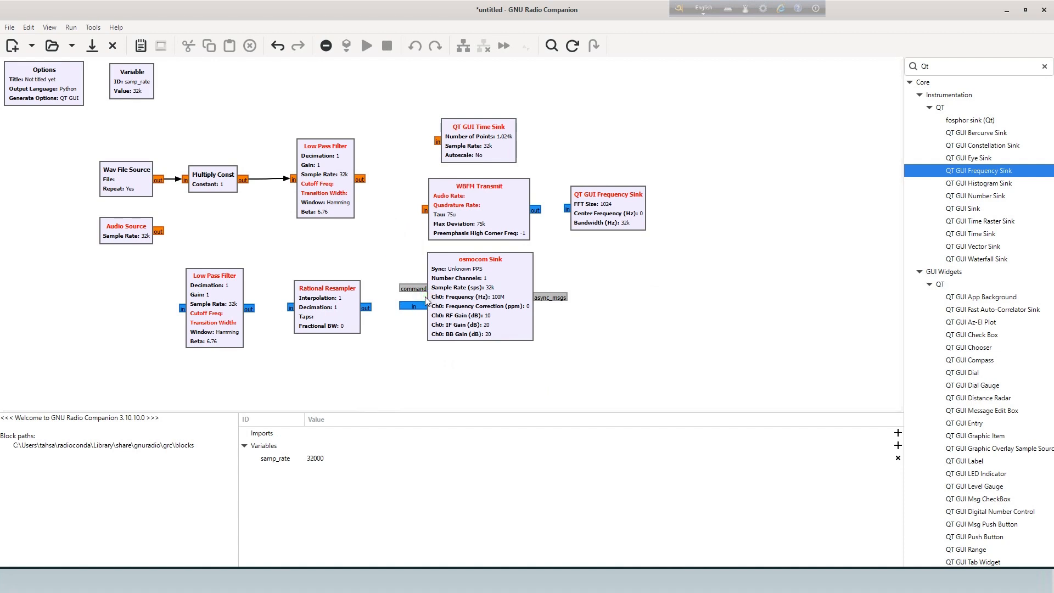
pyautogui.moveTo(362, 178); pyautogui.dragTo(437, 144)
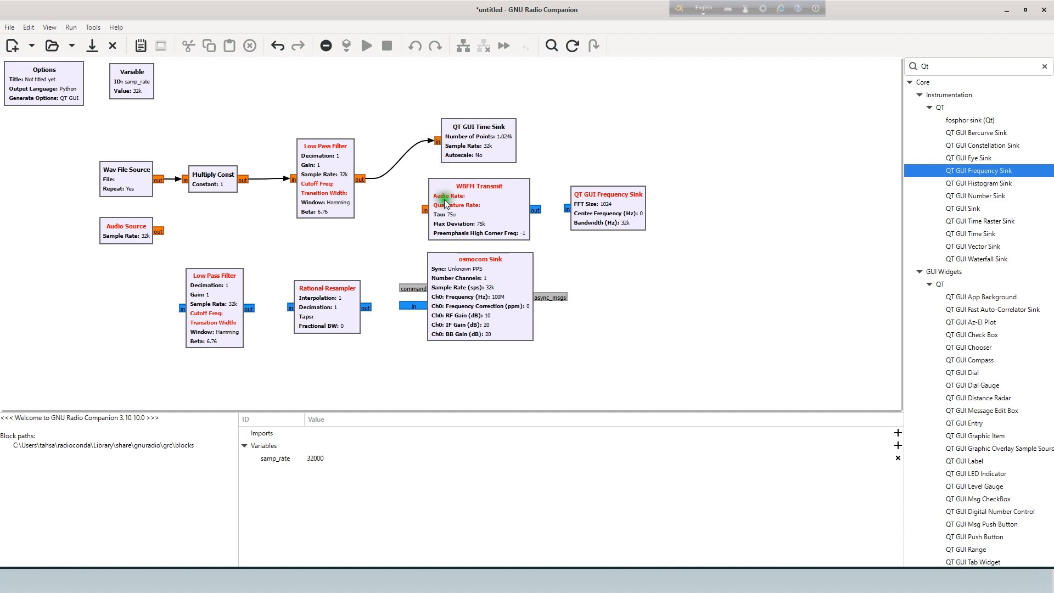
# Step: Space out the WBFM Transmit and QT GUI Frequency Sink blocks, and chain the upper Low Pass Filter's output through WBFM Transmit into the Frequency Sink
pyautogui.moveTo(444, 199); pyautogui.dragTo(458, 198)
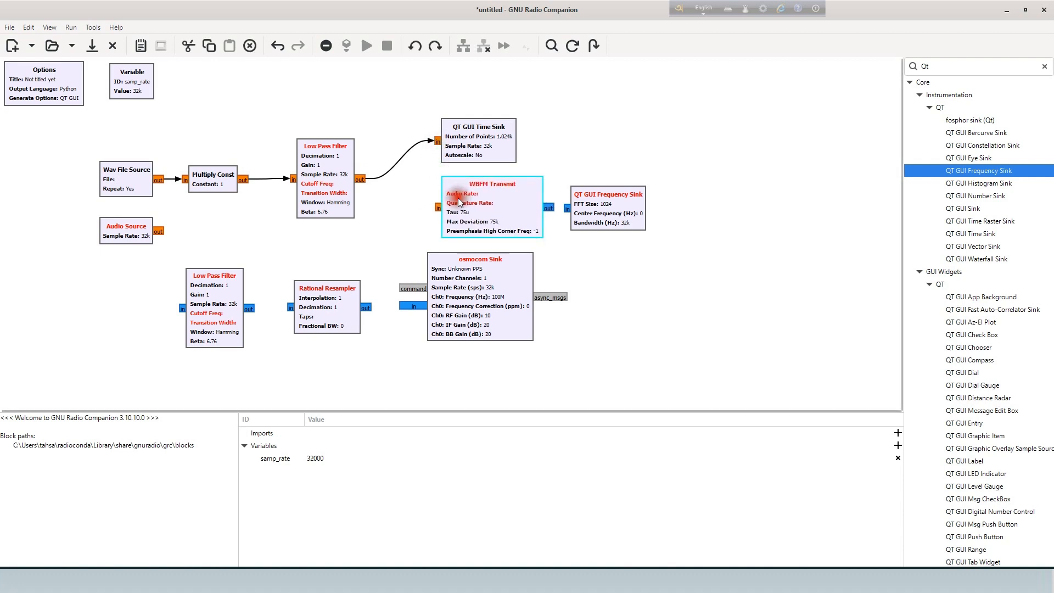
pyautogui.moveTo(595, 208); pyautogui.dragTo(607, 208)
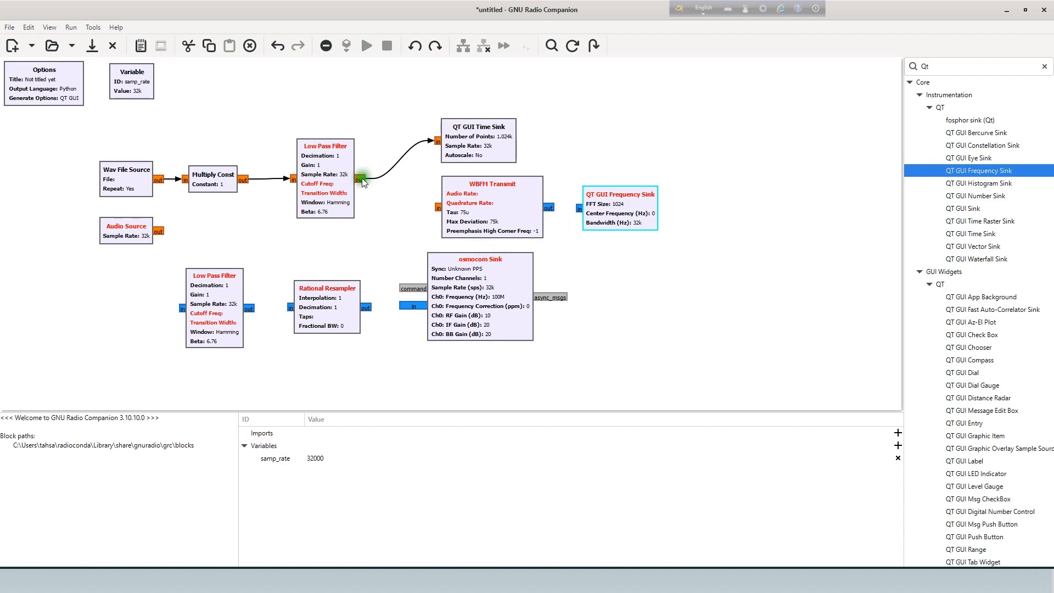
pyautogui.moveTo(361, 177); pyautogui.dragTo(440, 207)
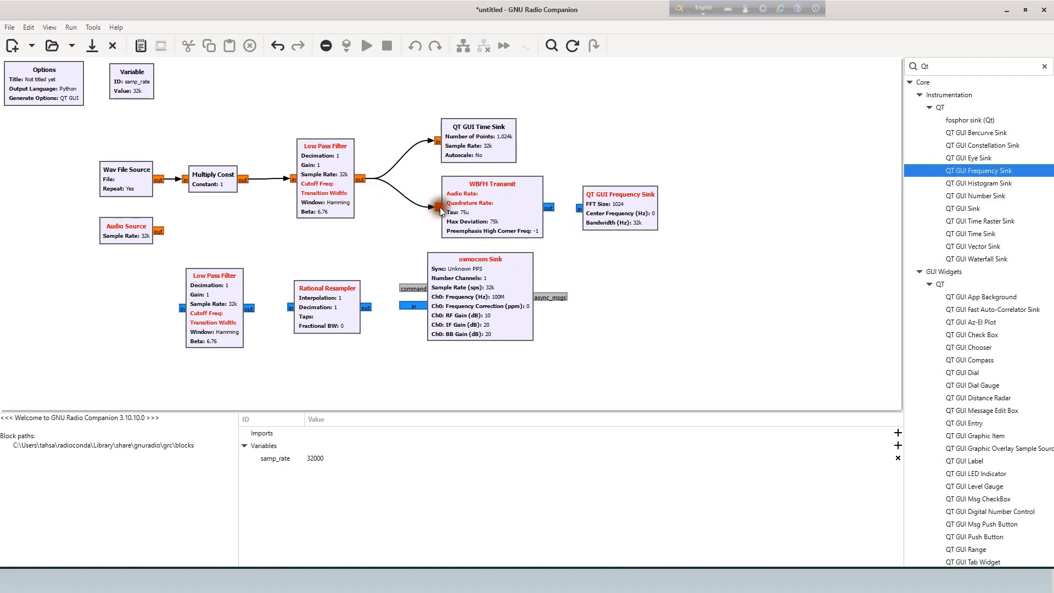
pyautogui.click(549, 208)
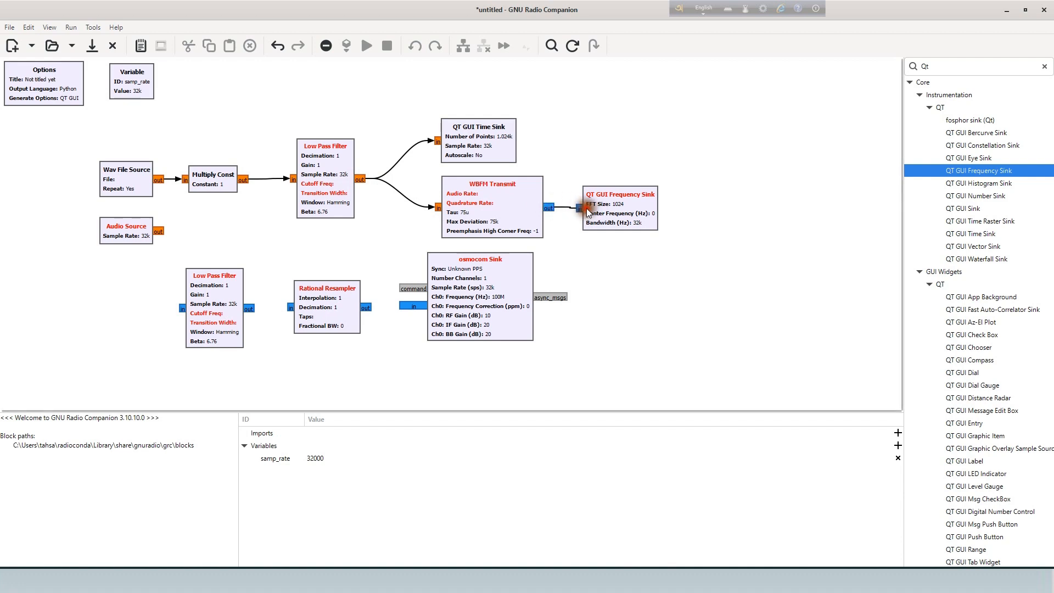
pyautogui.moveTo(591, 210); pyautogui.dragTo(611, 216)
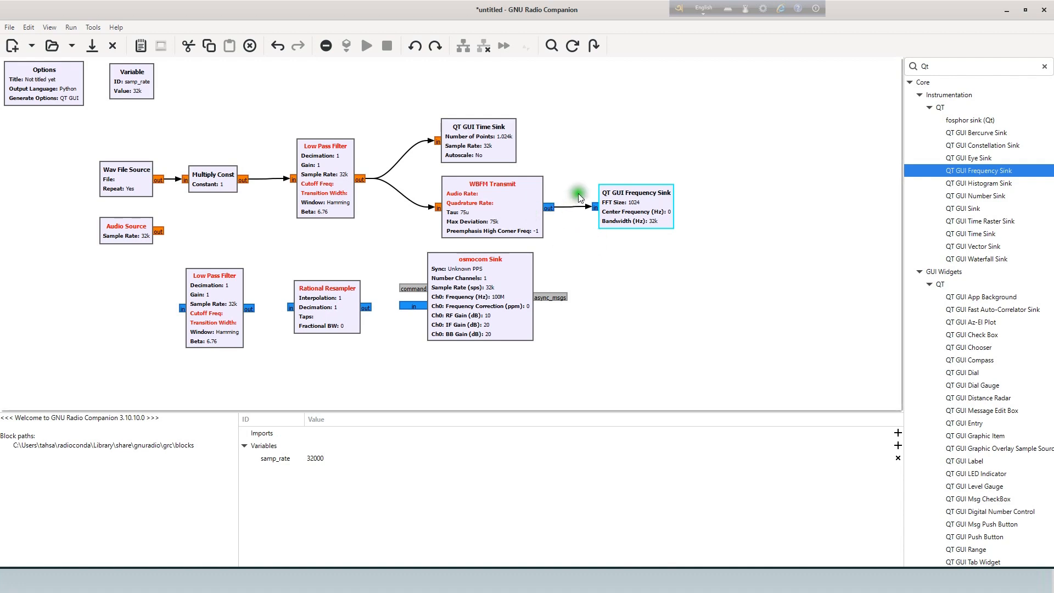
# Step: Chain the WBFM Transmit output through the lower Low Pass Filter and Rational Resampler into the osmocom Sink's input, shifting the sink slightly away
pyautogui.moveTo(548, 208); pyautogui.dragTo(180, 308)
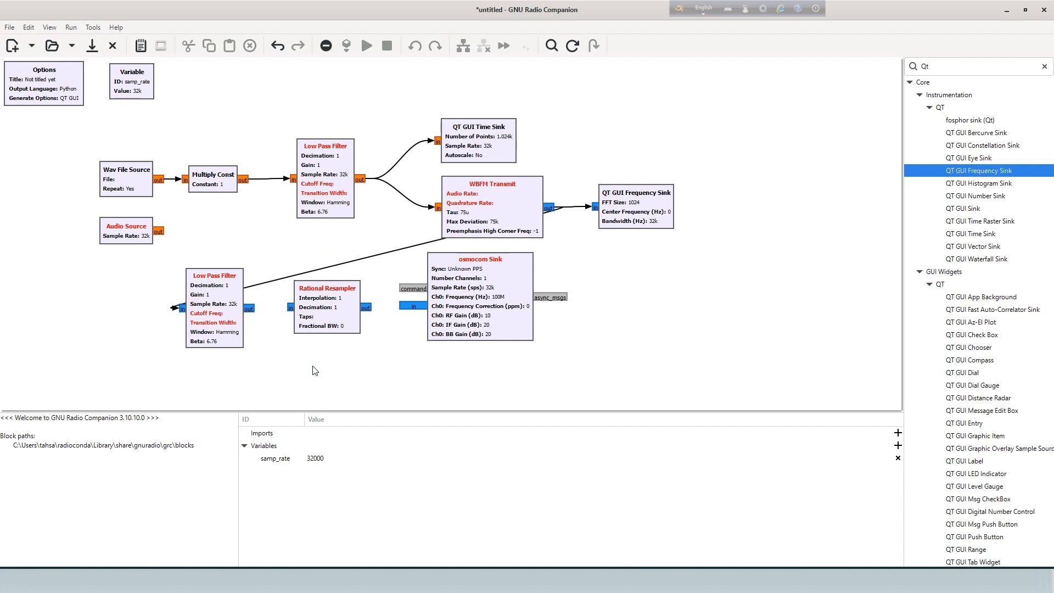
pyautogui.moveTo(249, 309); pyautogui.dragTo(297, 309)
pyautogui.moveTo(459, 304); pyautogui.dragTo(469, 303)
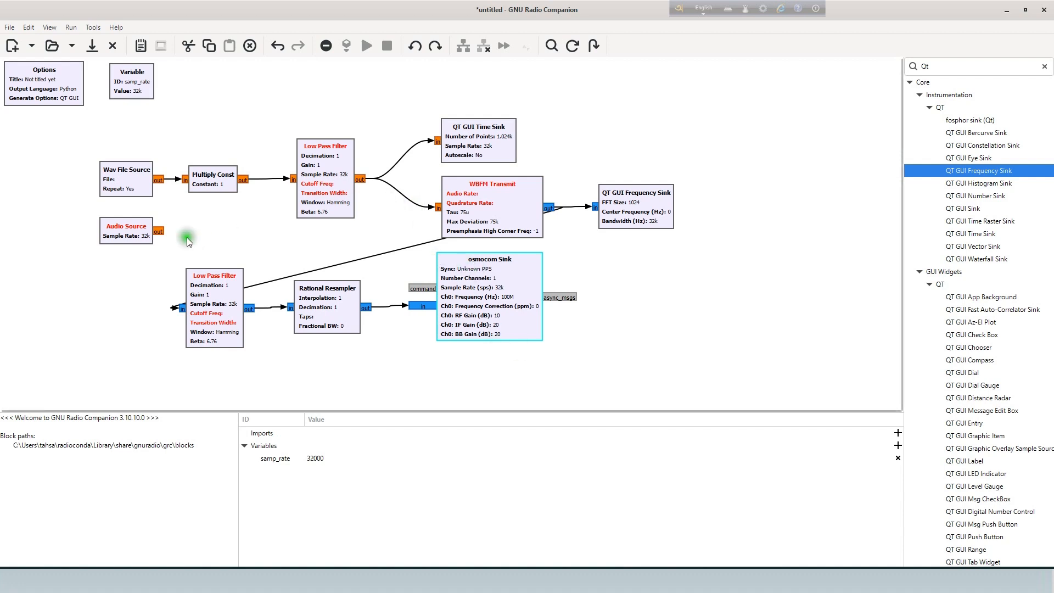
# Step: Connect the Audio Source output to the Multiply Const input
pyautogui.click(167, 229)
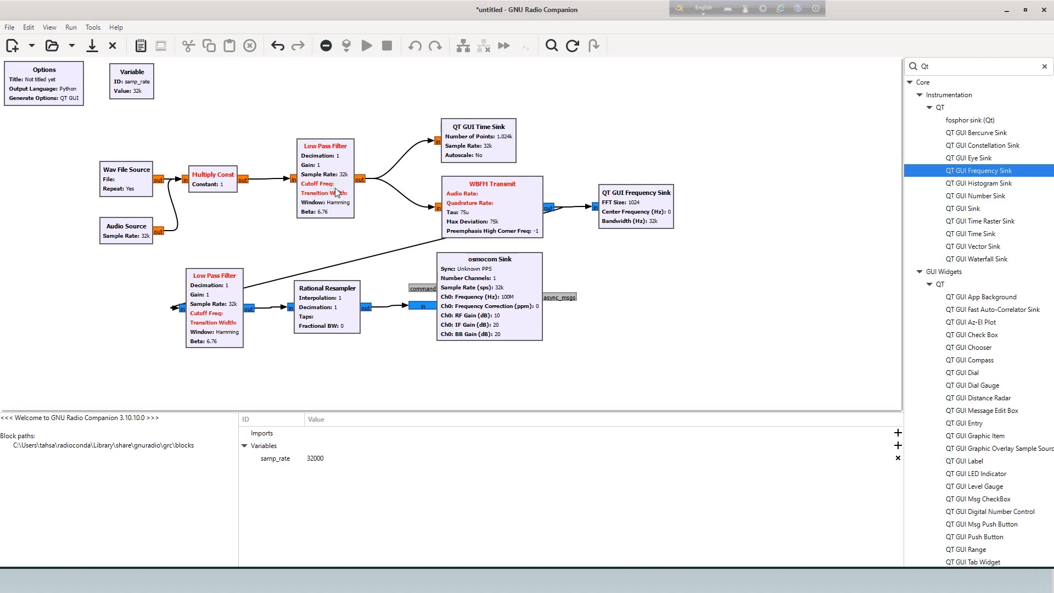
pyautogui.click(103, 116)
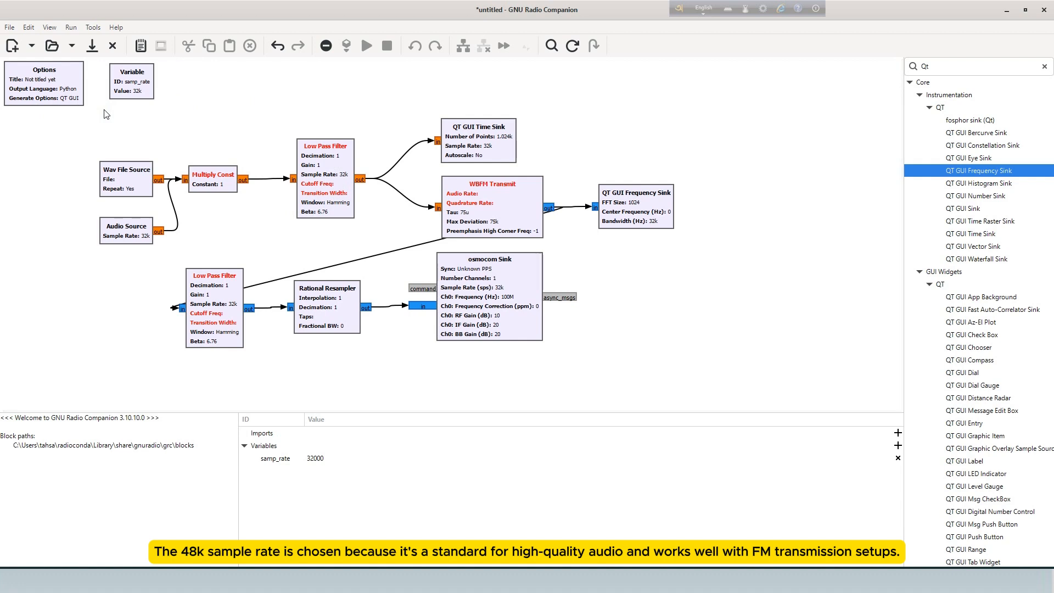
# Step: Set the samp_rate variable's value to 48000
pyautogui.doubleClick(121, 88)
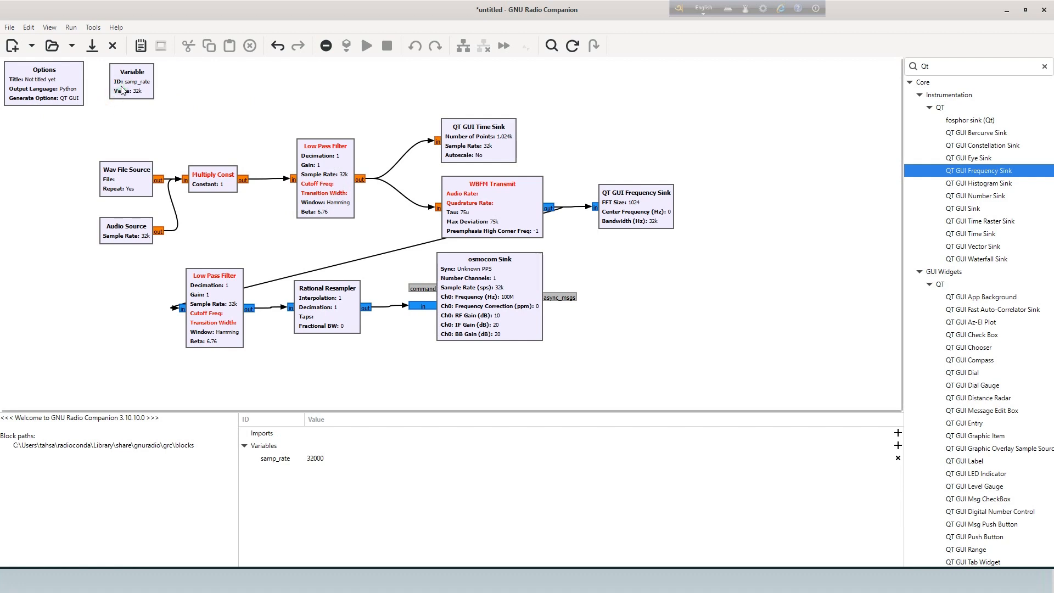
pyautogui.doubleClick(121, 87)
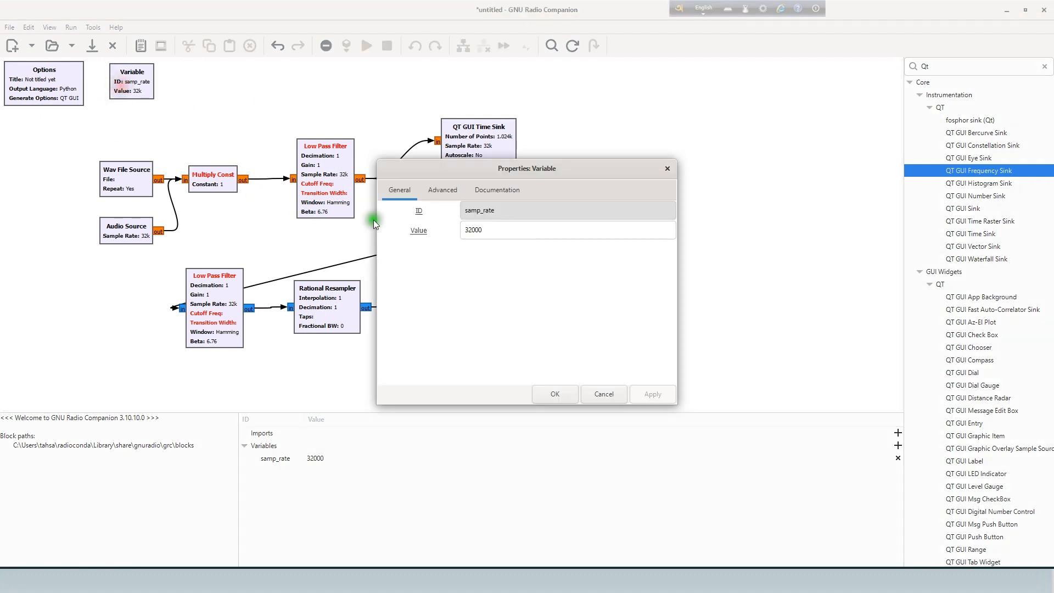
pyautogui.click(496, 226)
pyautogui.click(473, 228)
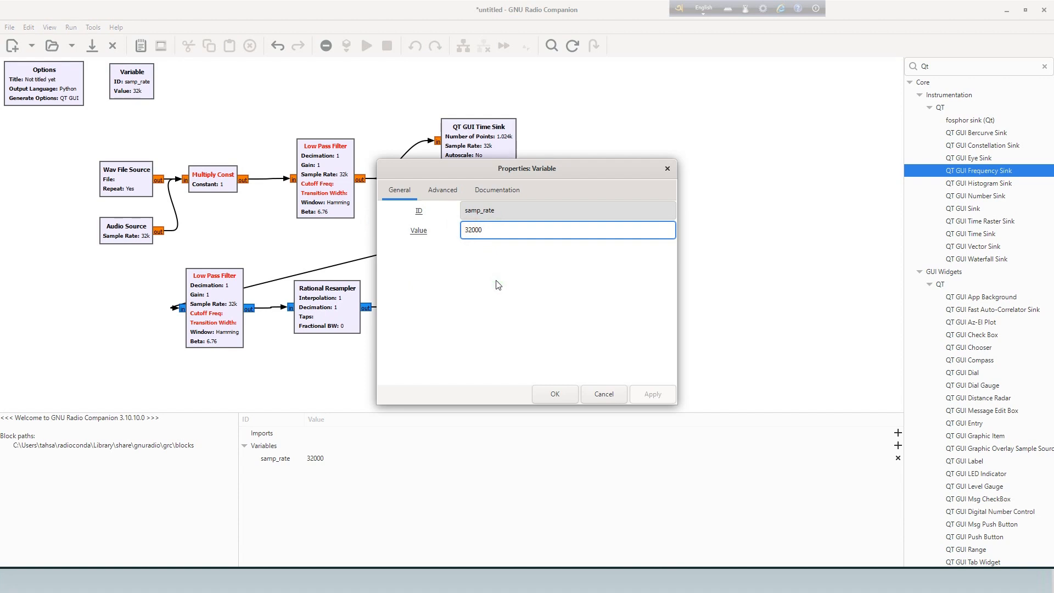
pyautogui.press('BackSpace')
pyautogui.press('BackSpace')
pyautogui.click(551, 394)
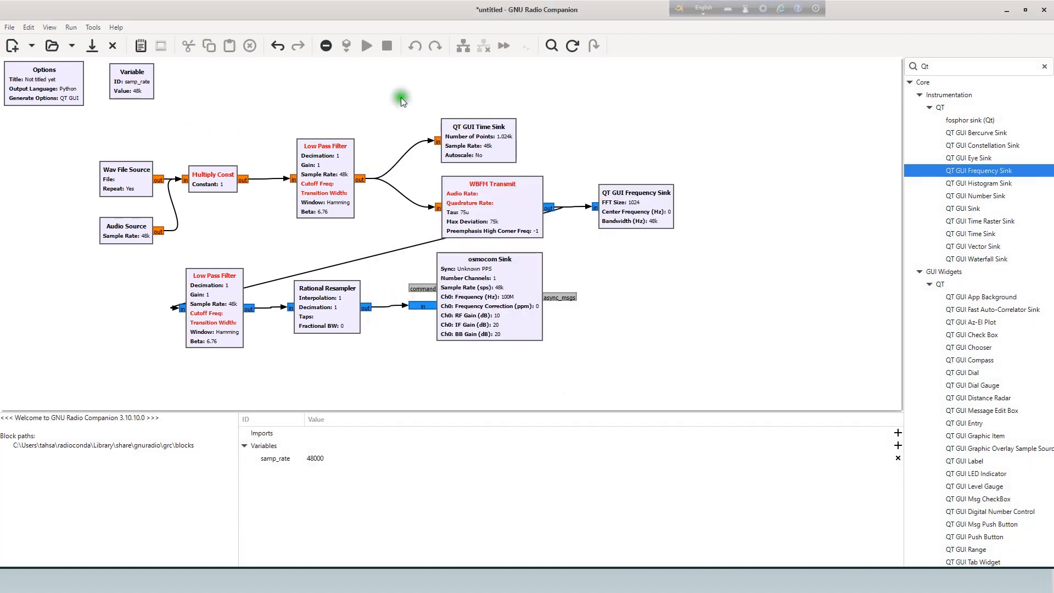
# Step: Find the Variable block in the block library and place a second one beside the samp_rate variable
pyautogui.doubleClick(921, 66)
pyautogui.write('var')
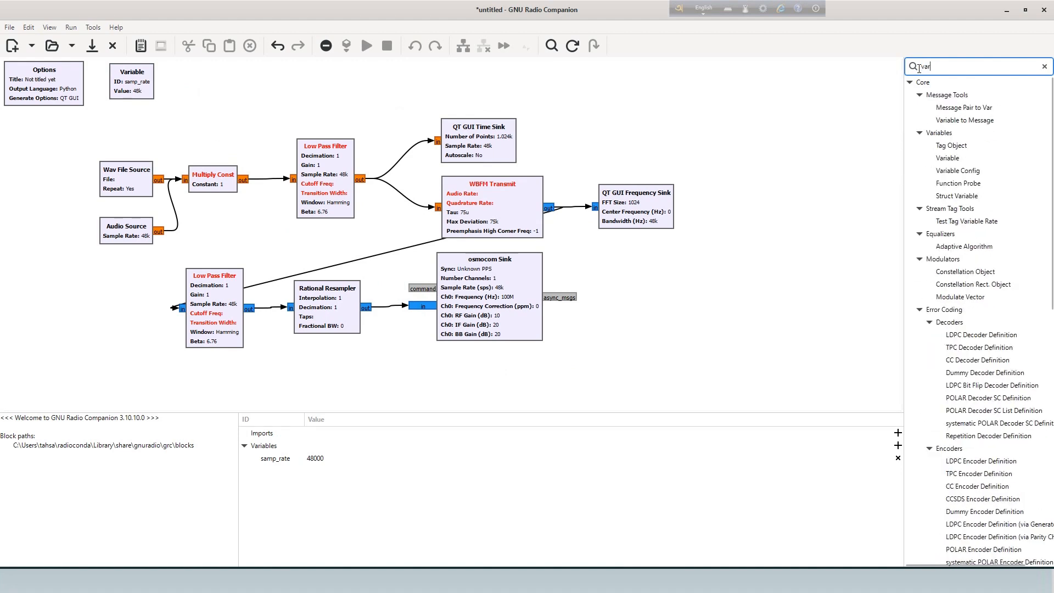
pyautogui.moveTo(947, 158); pyautogui.dragTo(191, 88)
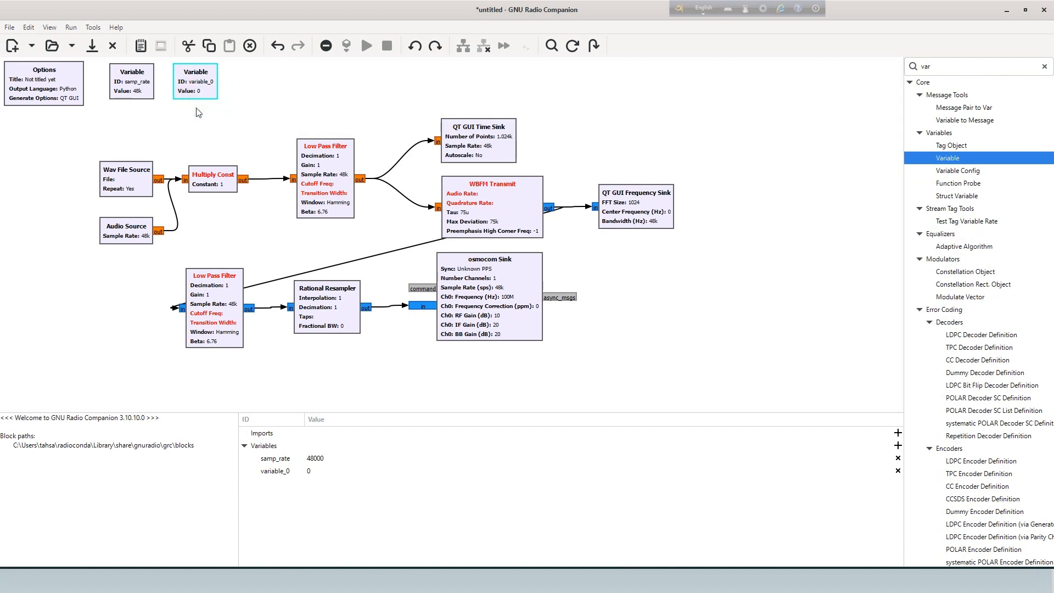
pyautogui.click(197, 112)
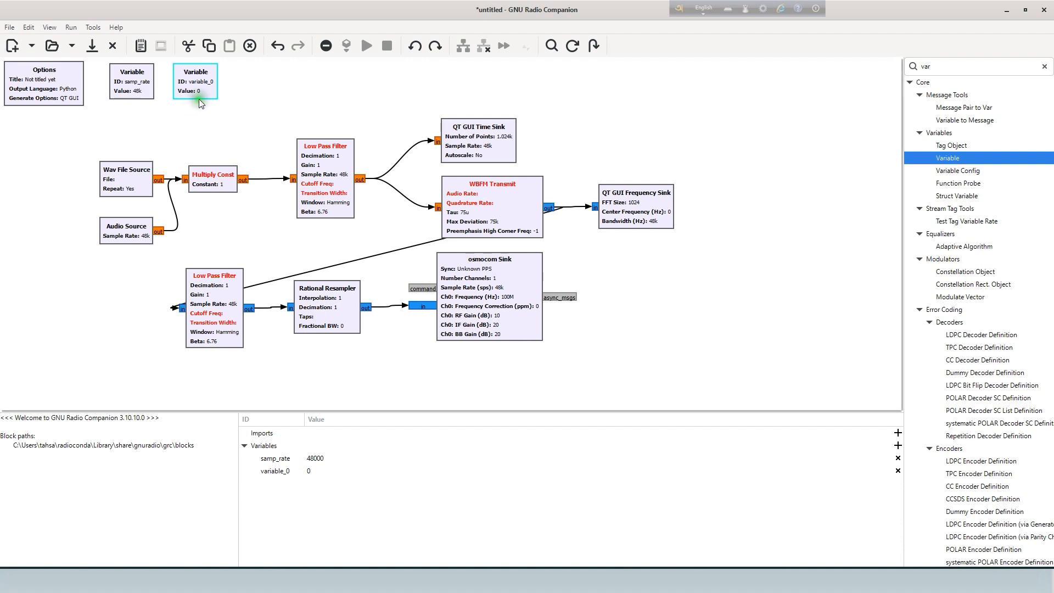
# Step: Set the new Variable block's ID to center_frequeny and its value to 107.5 MHz
pyautogui.doubleClick(189, 95)
pyautogui.click(474, 210)
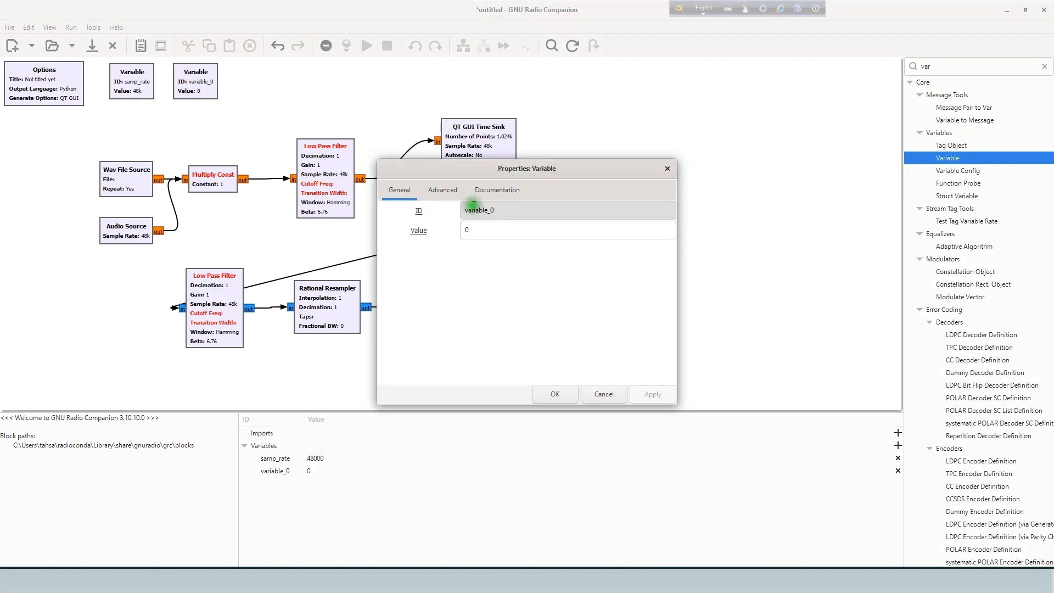
pyautogui.press('BackSpace')
pyautogui.press('BackSpace')
pyautogui.press('BackSpace')
pyautogui.press('BackSpace')
pyautogui.press('BackSpace')
pyautogui.press('BackSpace')
pyautogui.press('BackSpace')
pyautogui.press('BackSpace')
pyautogui.press('BackSpace')
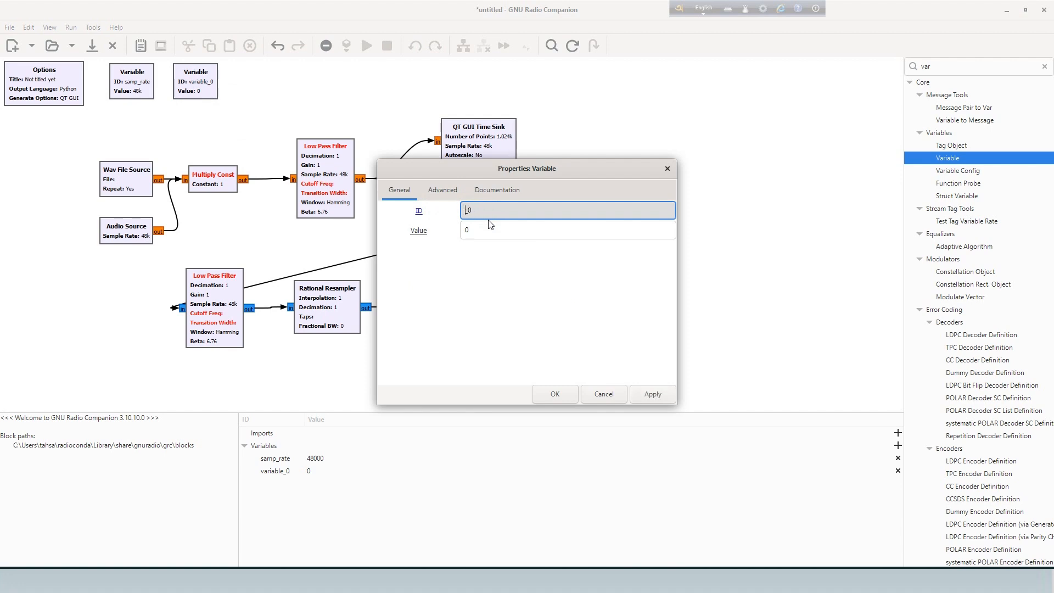
pyautogui.write('center_')
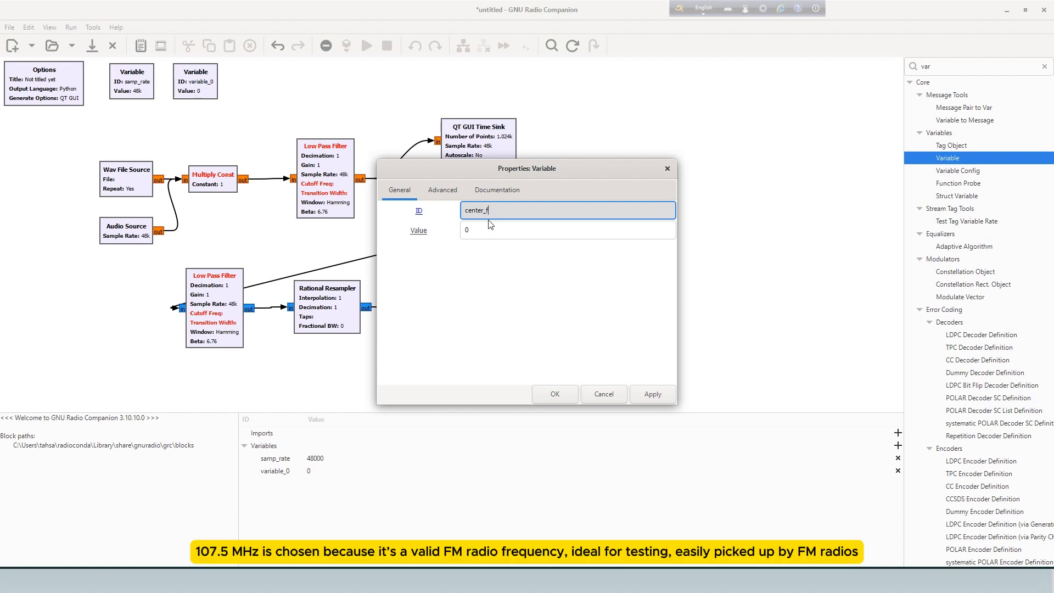
pyautogui.write('frequeny')
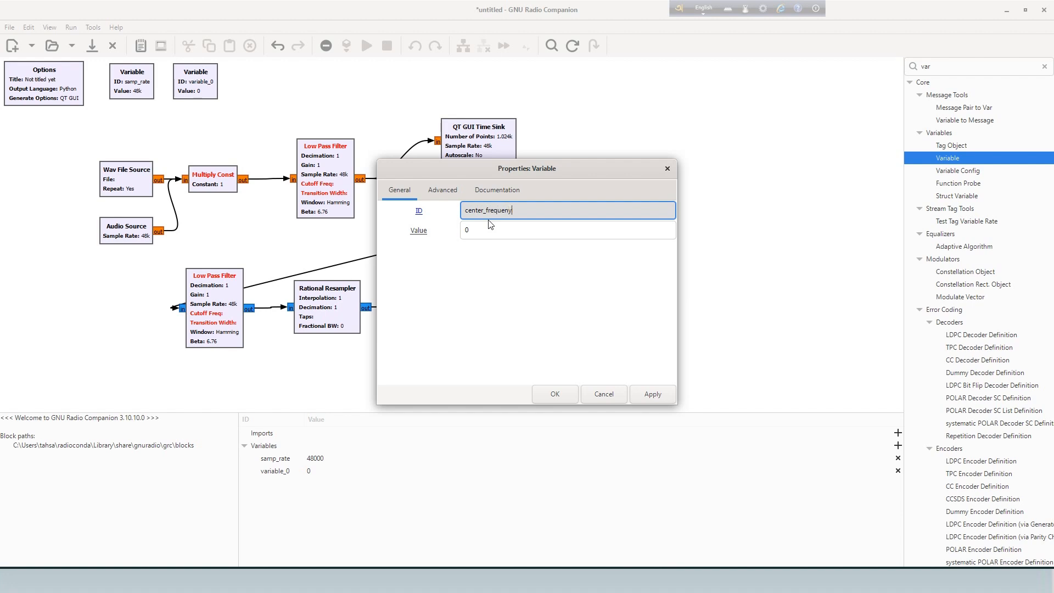
pyautogui.click(492, 229)
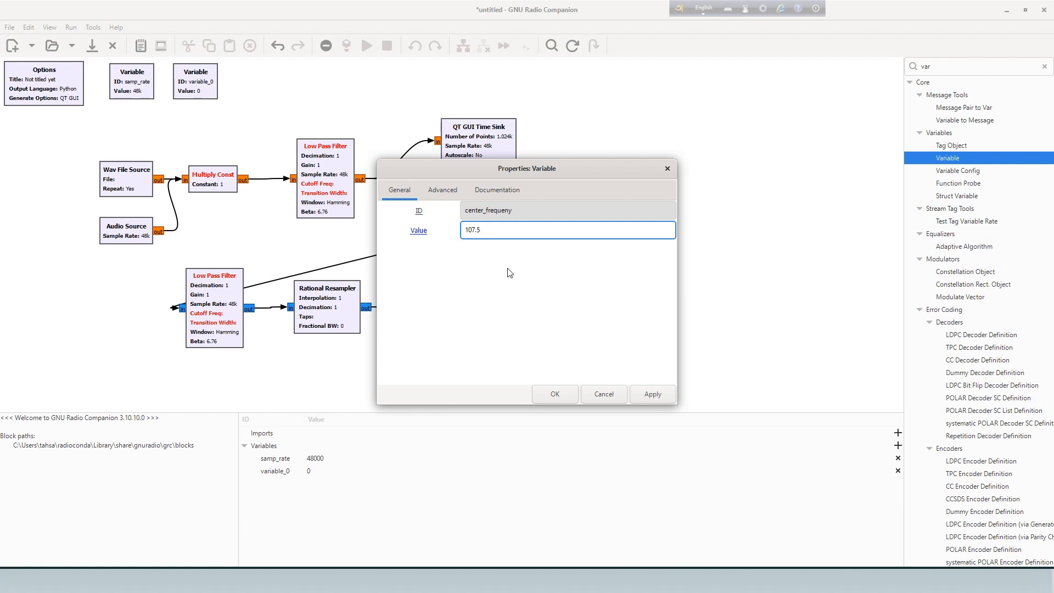
pyautogui.click(552, 389)
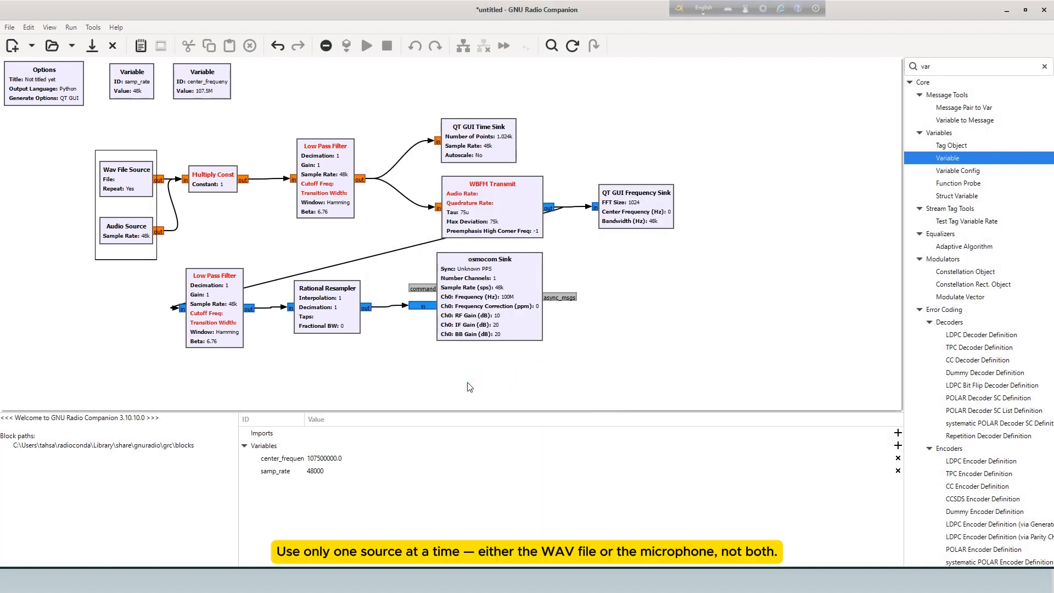
# Step: Disable the Audio Source block so that only the Wav File Source feeds Multiply Const
pyautogui.click(452, 381)
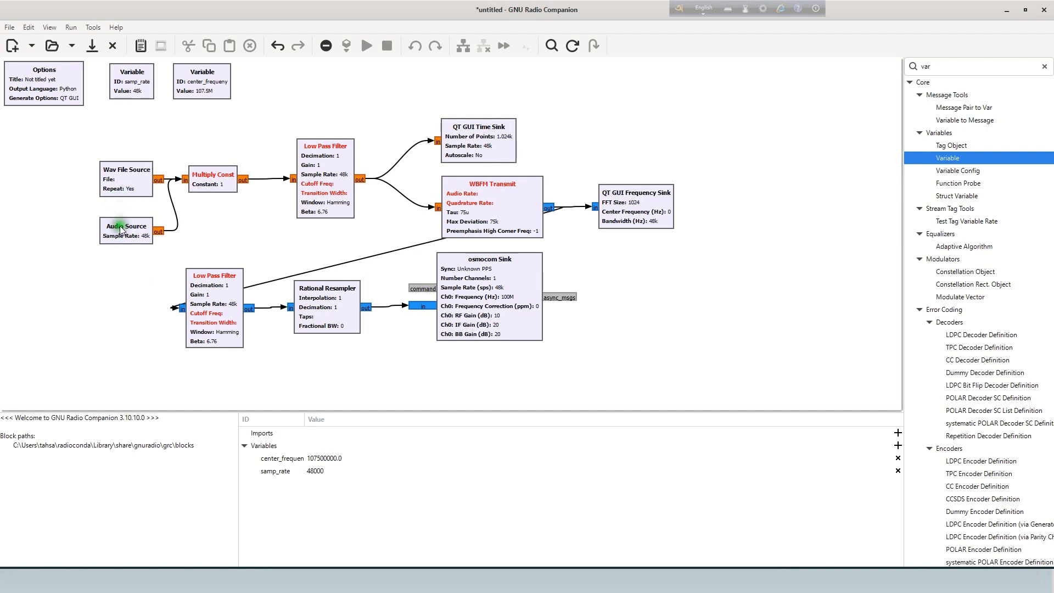
pyautogui.moveTo(94, 216); pyautogui.dragTo(144, 233)
pyautogui.rightClick(143, 231)
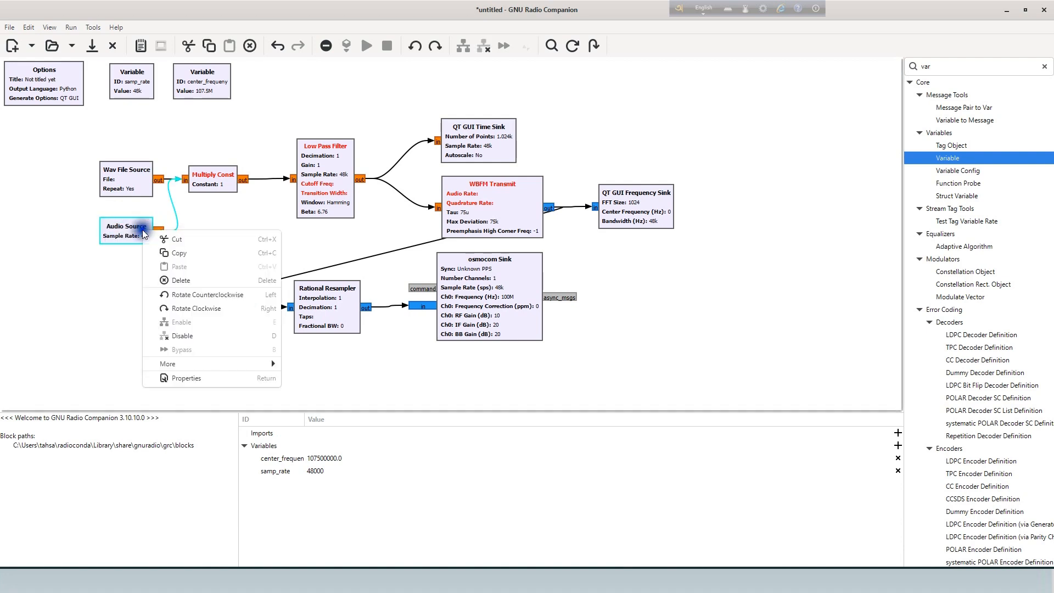
pyautogui.click(165, 337)
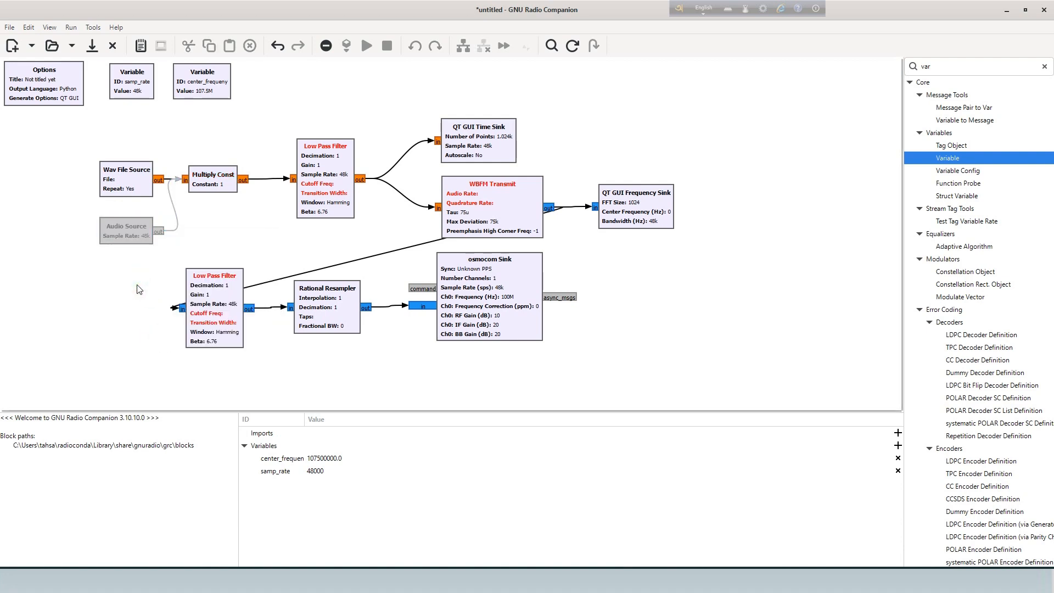
# Step: Set the upper Low Pass Filter's cutoff frequency to 15000 and transition width to 5000, and shift the block slightly toward Multiply Const
pyautogui.doubleClick(307, 168)
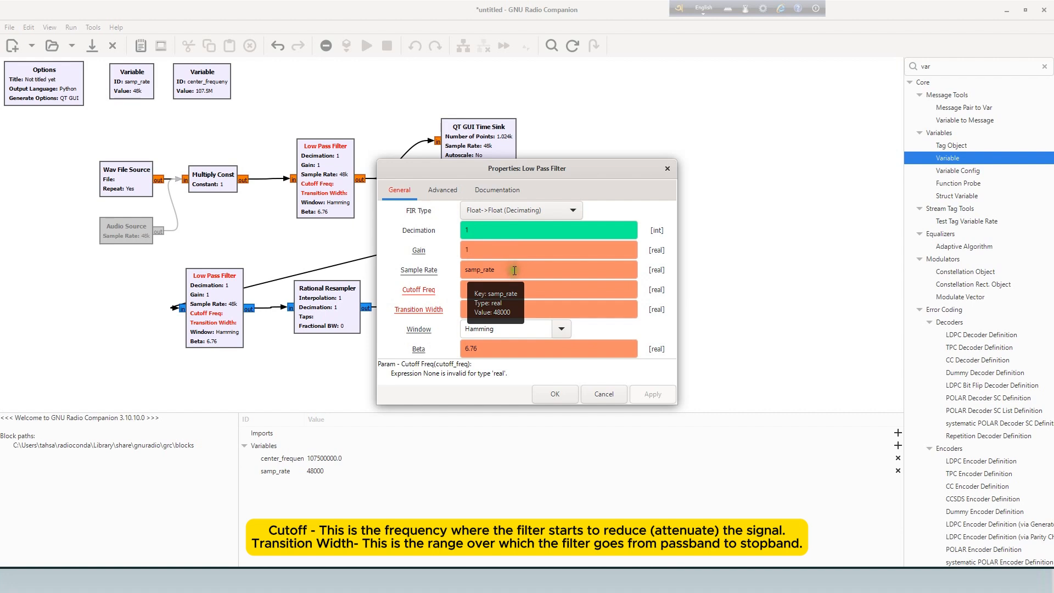
pyautogui.click(480, 291)
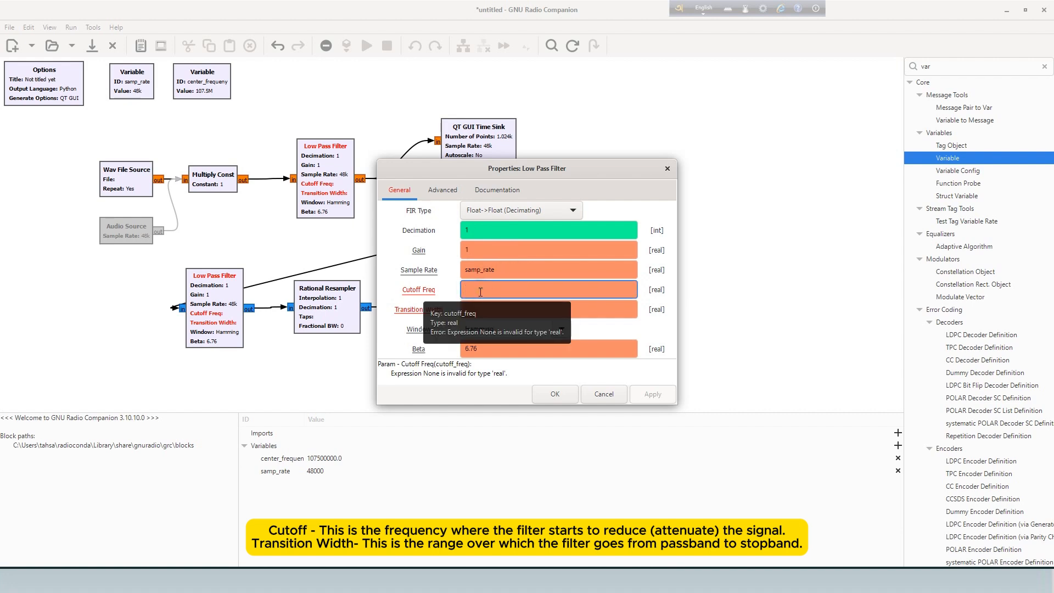
pyautogui.write('15000')
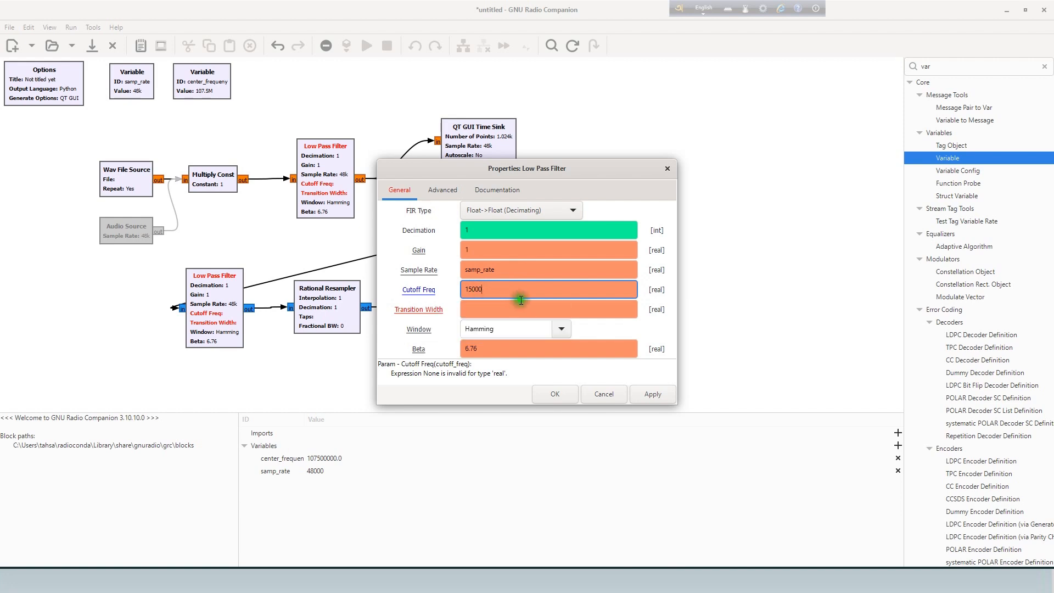
pyautogui.click(493, 311)
pyautogui.write('5')
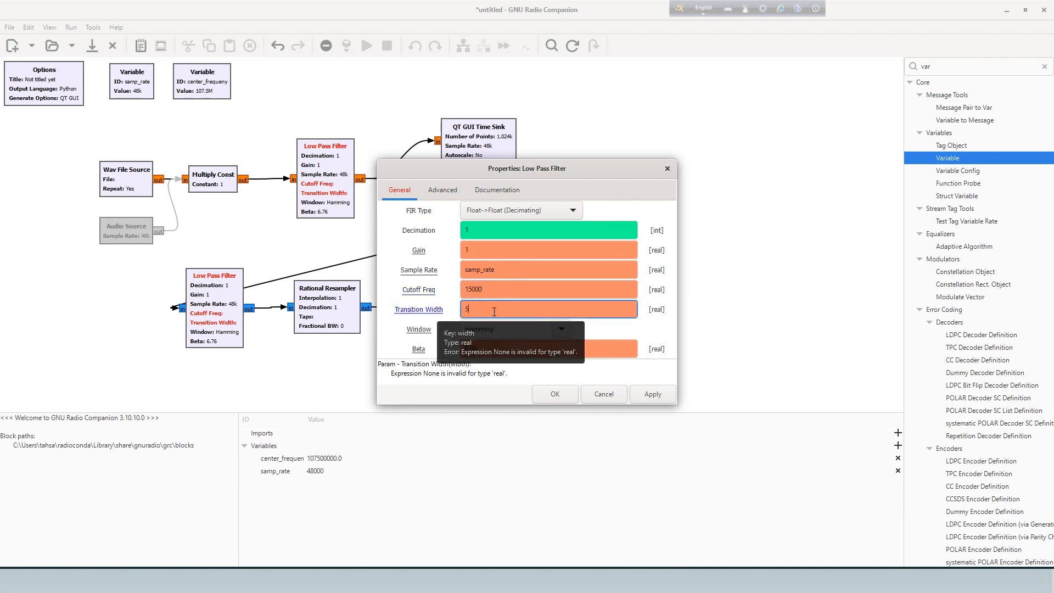
pyautogui.write('000')
pyautogui.click(555, 396)
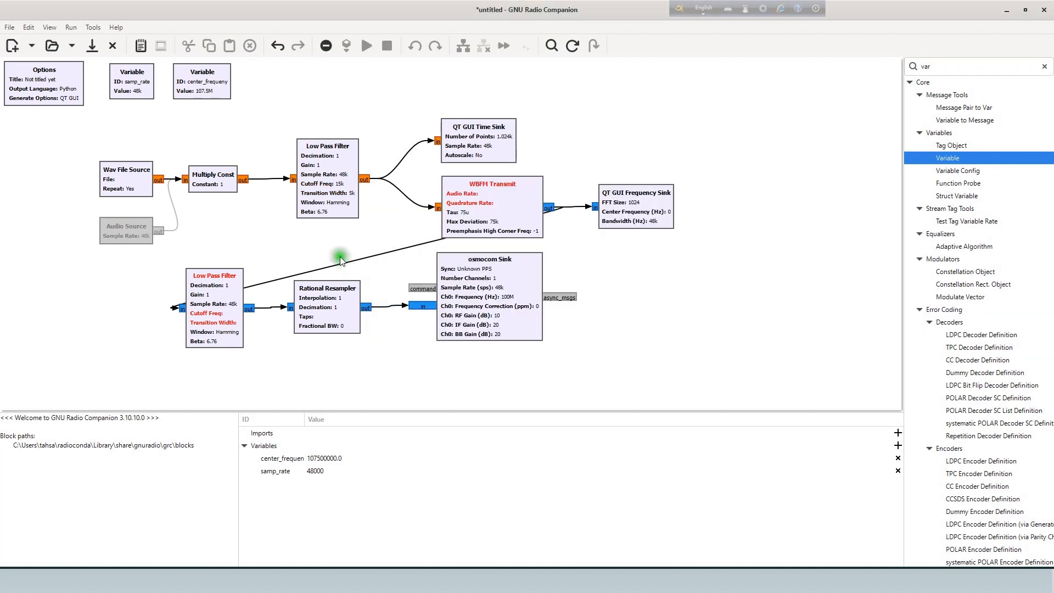
pyautogui.click(330, 202)
pyautogui.moveTo(330, 202); pyautogui.dragTo(321, 203)
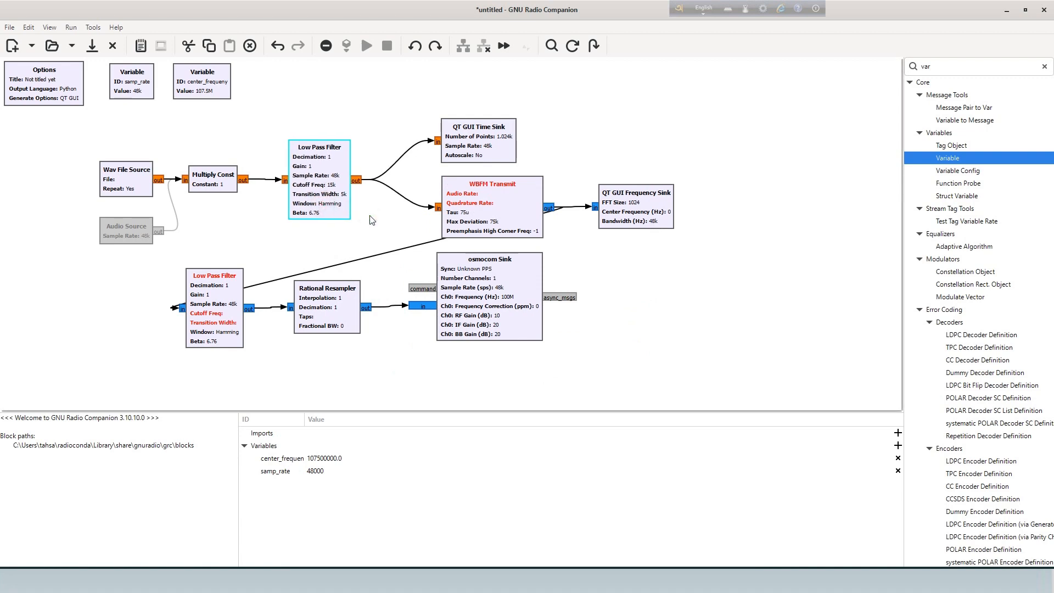
# Step: Set the WBFM Transmit block's audio rate to 48000 and its quadrature rate to 192000
pyautogui.click(502, 207)
pyautogui.doubleClick(502, 206)
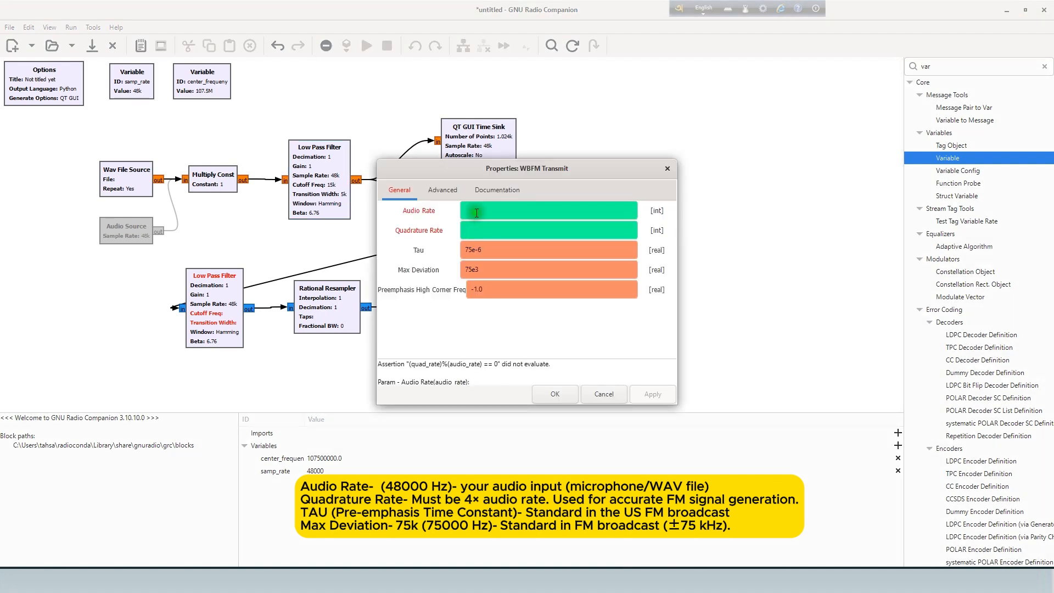
pyautogui.click(476, 213)
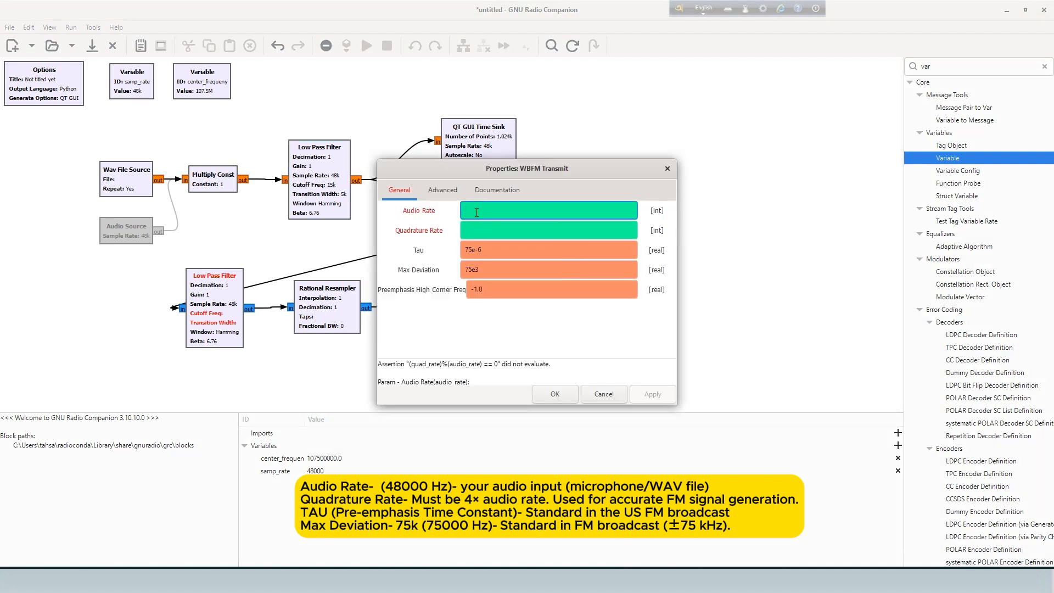
pyautogui.write('48000')
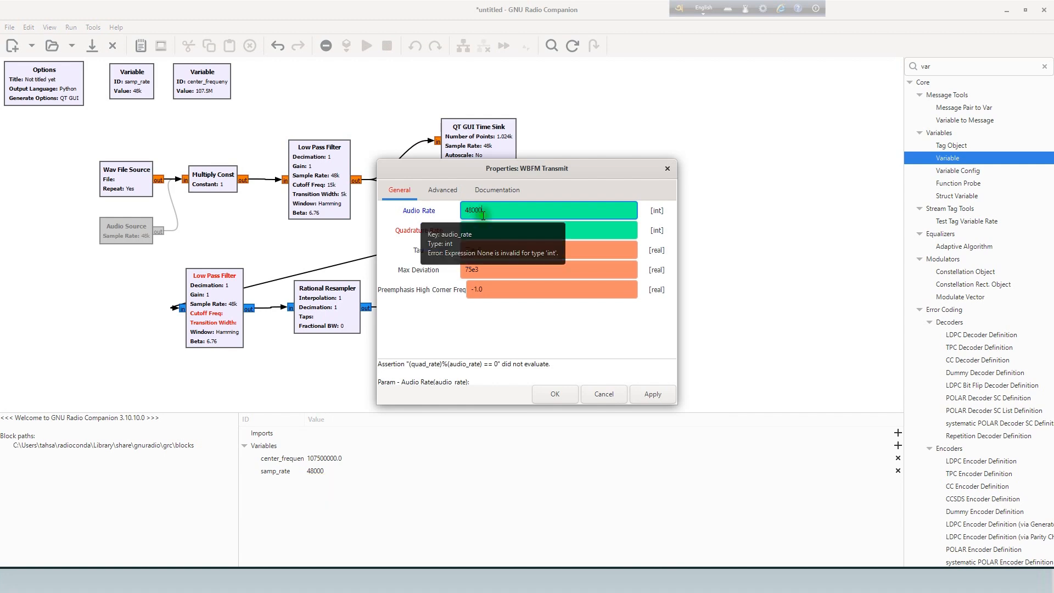
pyautogui.click(525, 228)
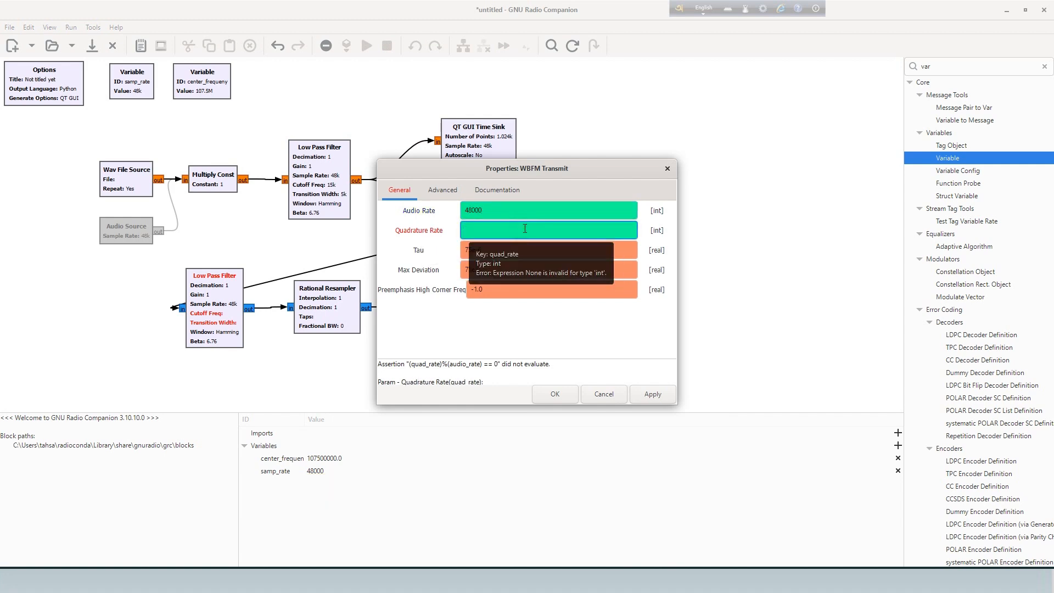
pyautogui.write('192000')
pyautogui.click(563, 393)
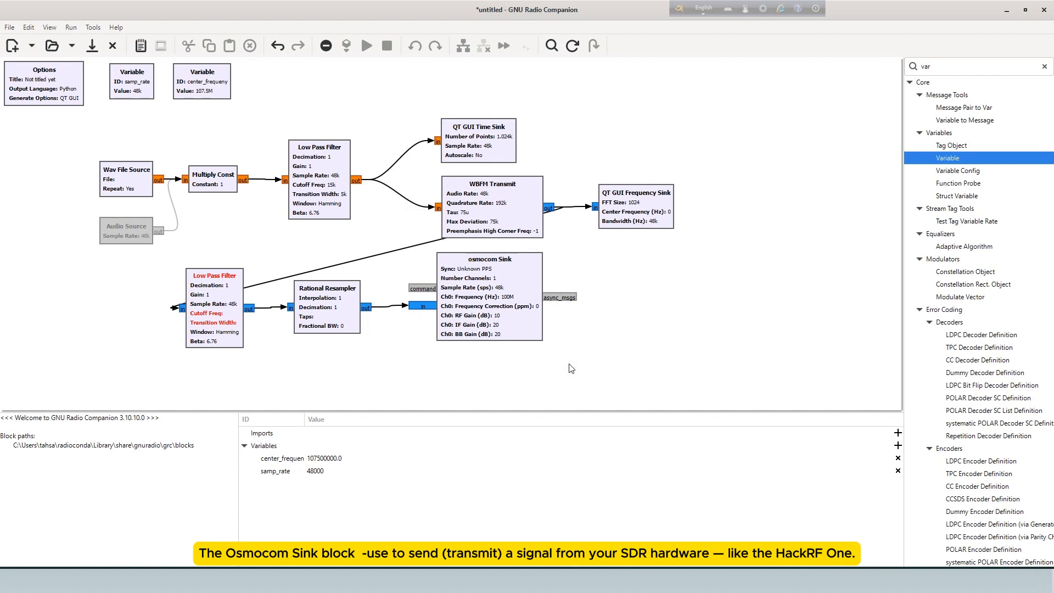
# Step: Replace the osmocom Sink's sample rate with 2.112e6
pyautogui.click(499, 355)
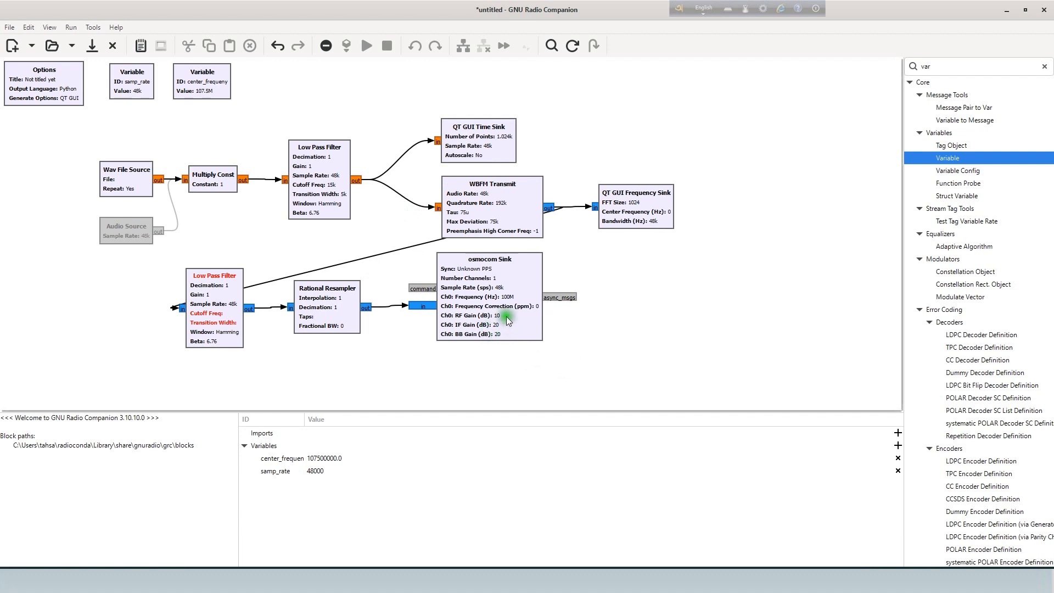
pyautogui.click(487, 284)
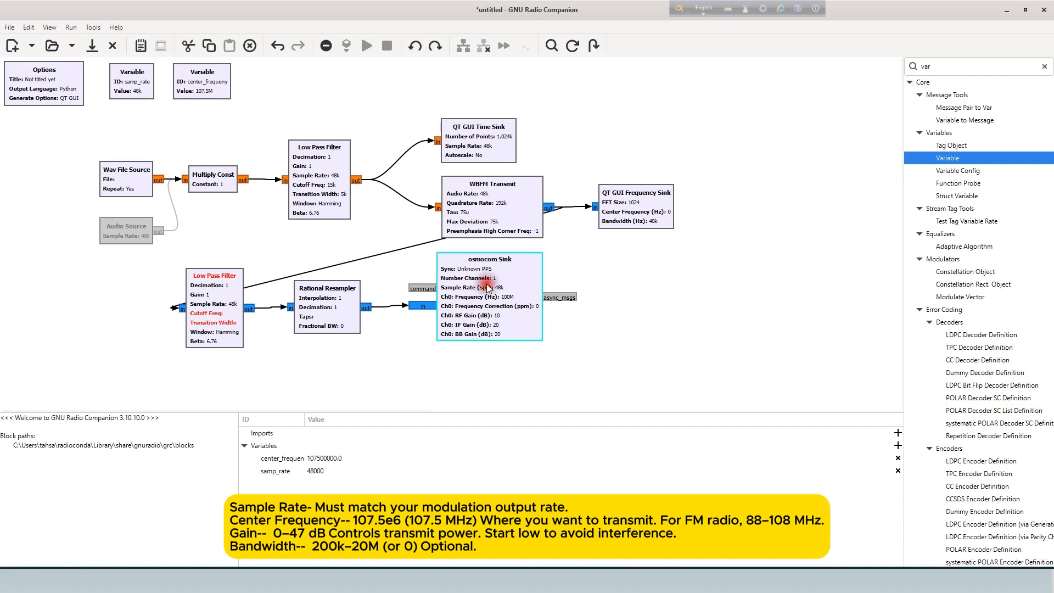
pyautogui.doubleClick(487, 285)
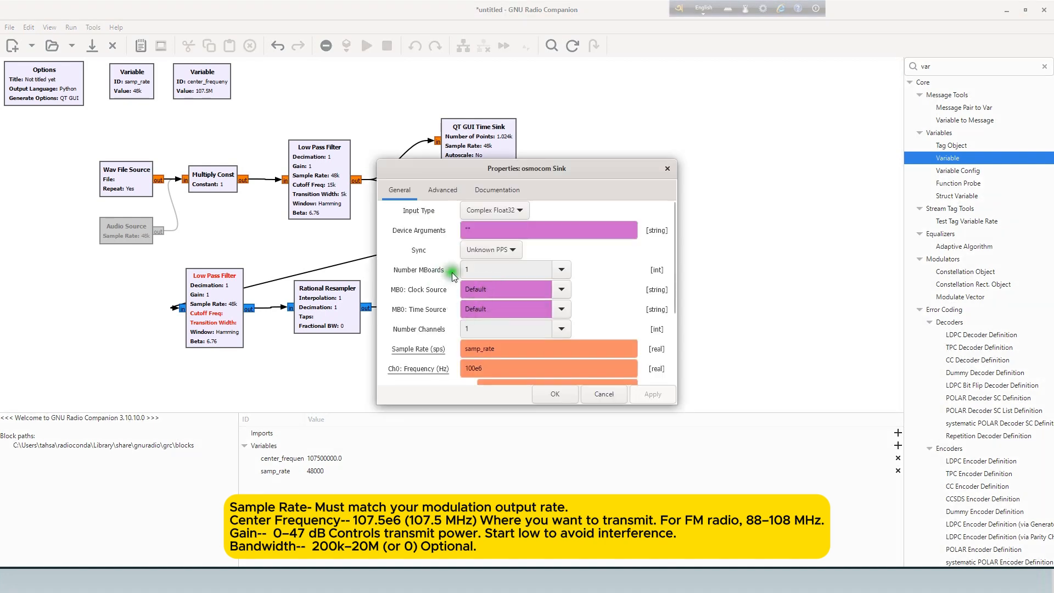
pyautogui.moveTo(499, 353)
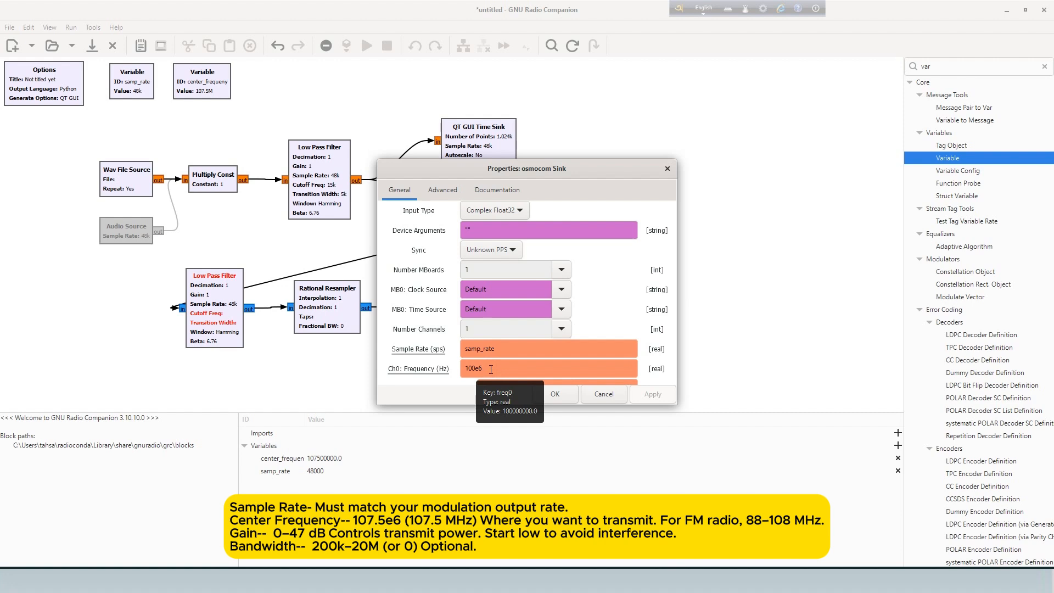
pyautogui.scroll(-2, 488, 357)
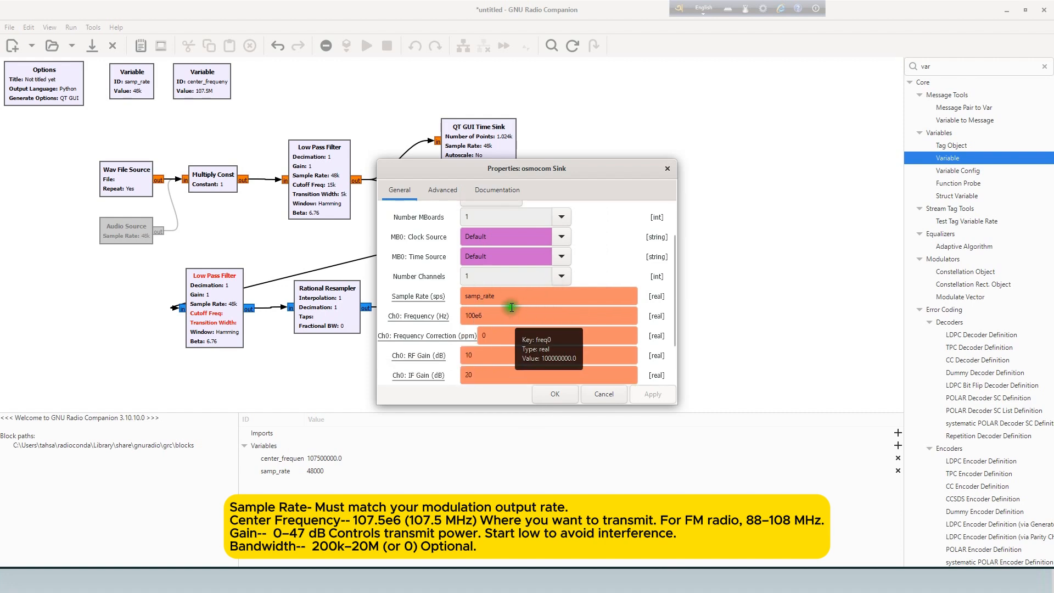
pyautogui.click(511, 308)
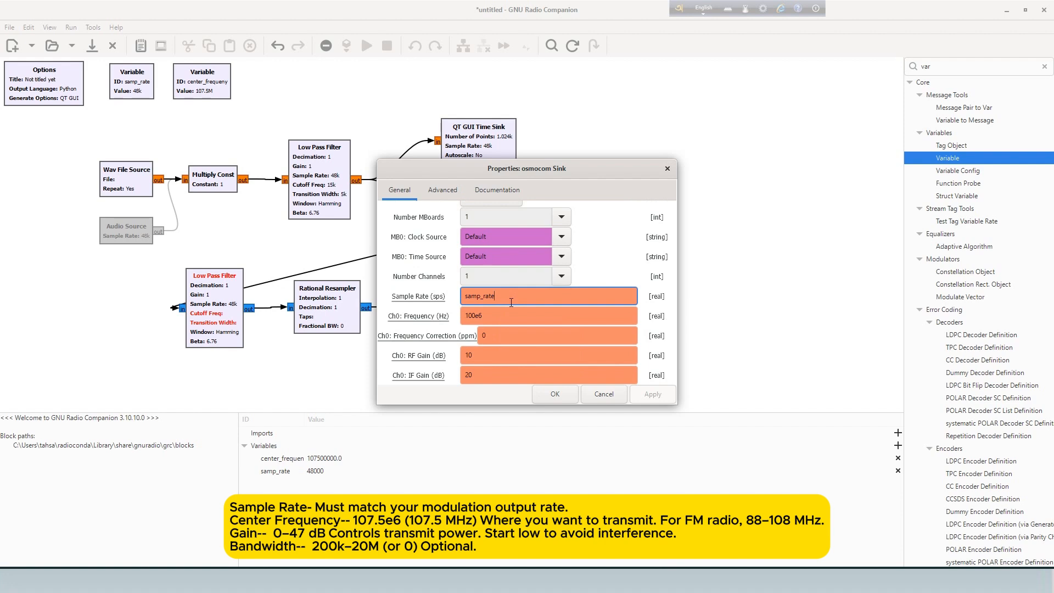
pyautogui.press('BackSpace')
pyautogui.press('BackSpace')
pyautogui.press('BackSpace')
pyautogui.press('BackSpace')
pyautogui.press('BackSpace')
pyautogui.press('BackSpace')
pyautogui.press('BackSpace')
pyautogui.press('BackSpace')
pyautogui.press('BackSpace')
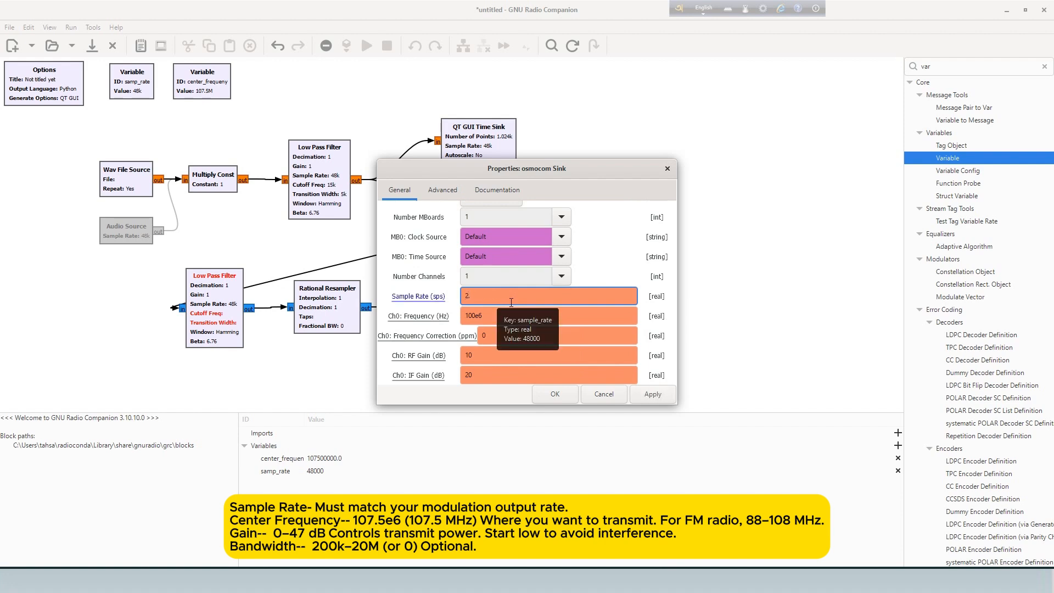
pyautogui.write('2.112e6')
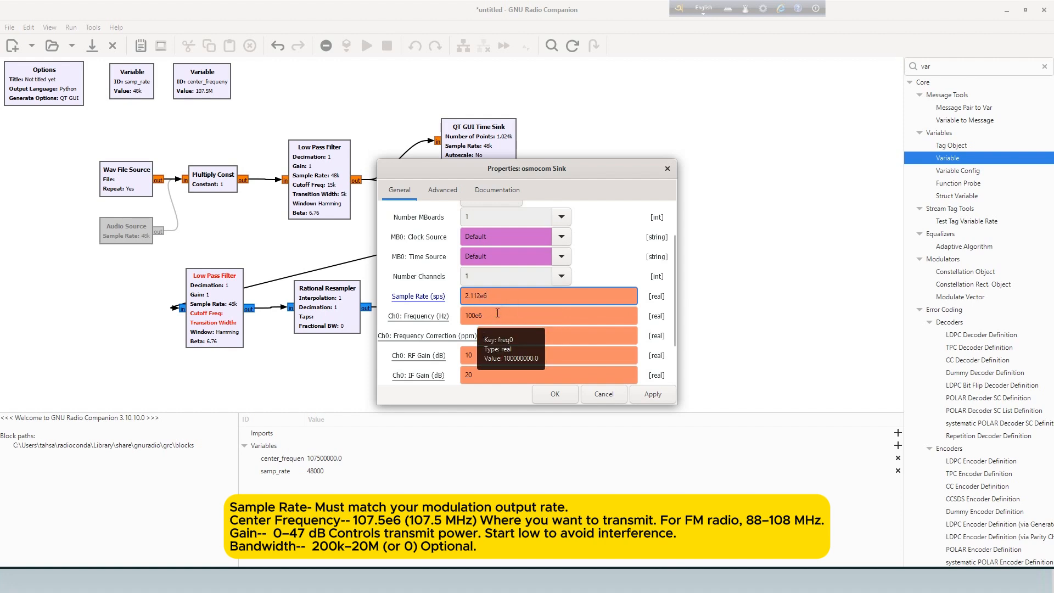
pyautogui.click(497, 313)
pyautogui.press('Left')
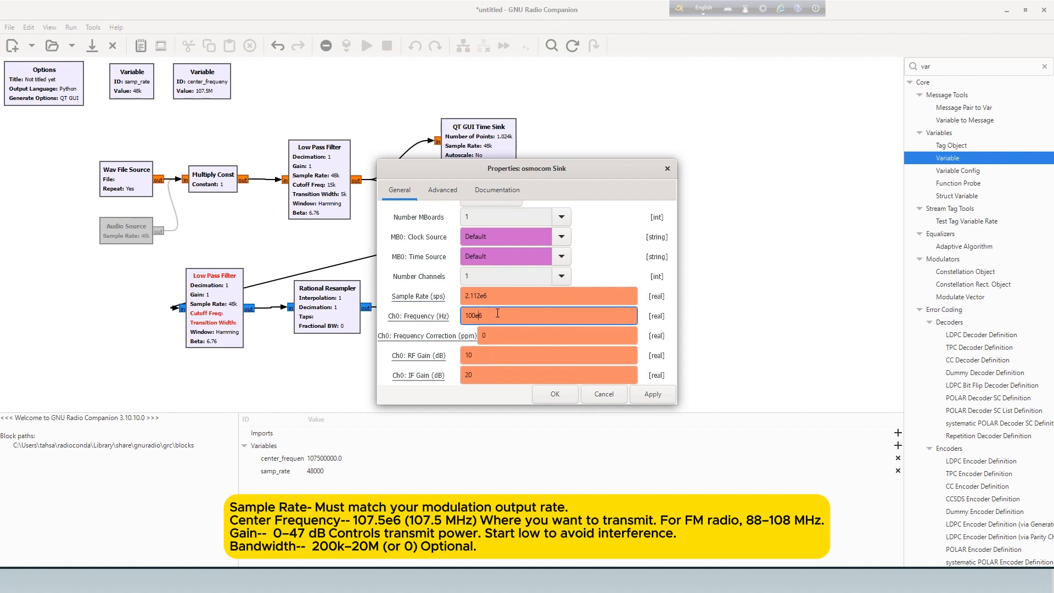
pyautogui.press('Left')
pyautogui.press('BackSpace')
pyautogui.write('7.')
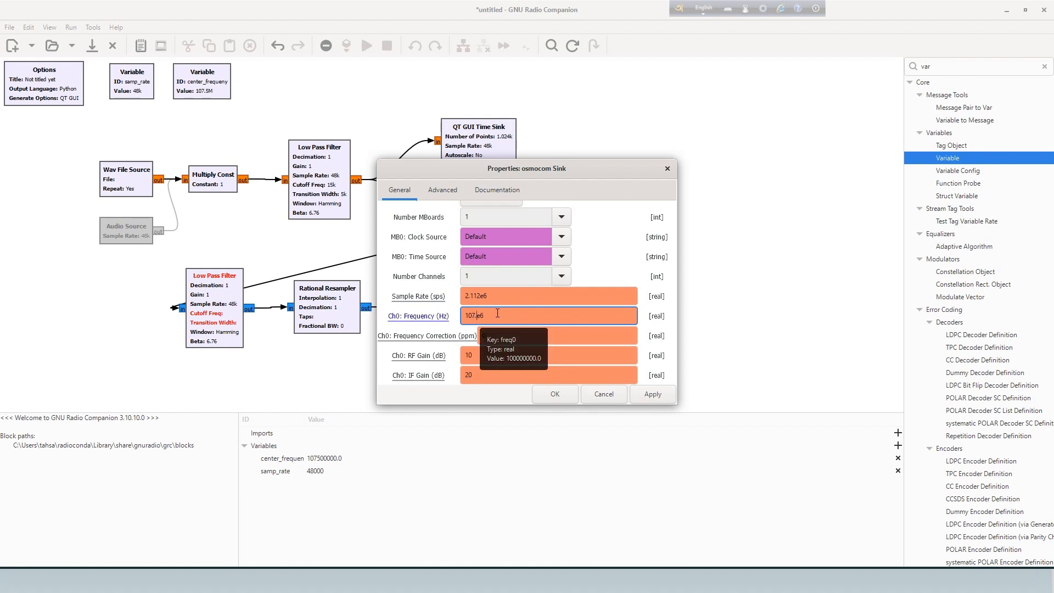
pyautogui.write('5')
pyautogui.scroll(-3, 459, 344)
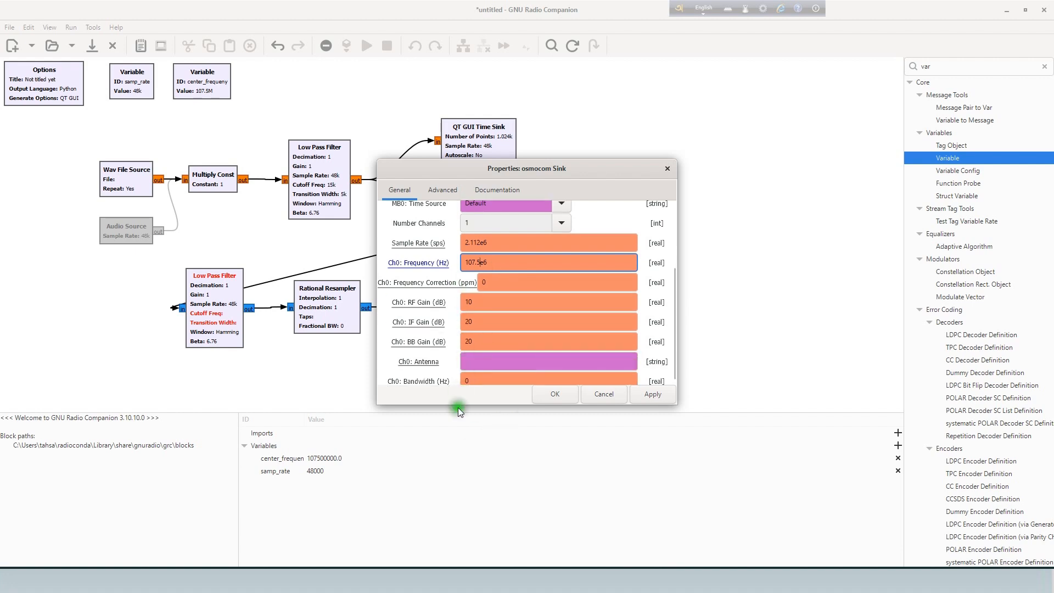
pyautogui.click(571, 393)
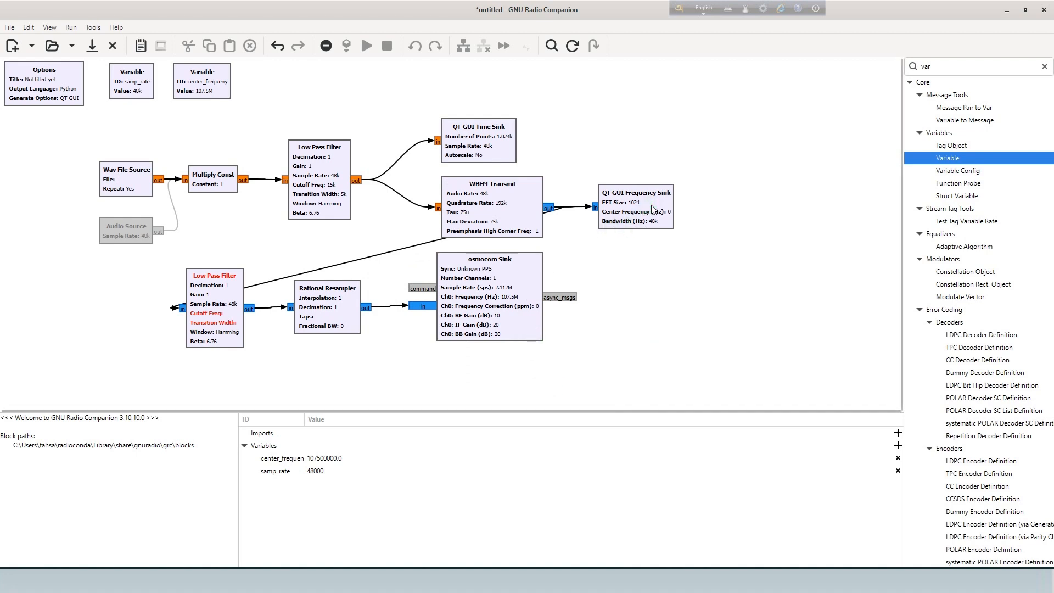
pyautogui.click(646, 253)
pyautogui.click(640, 229)
pyautogui.click(633, 237)
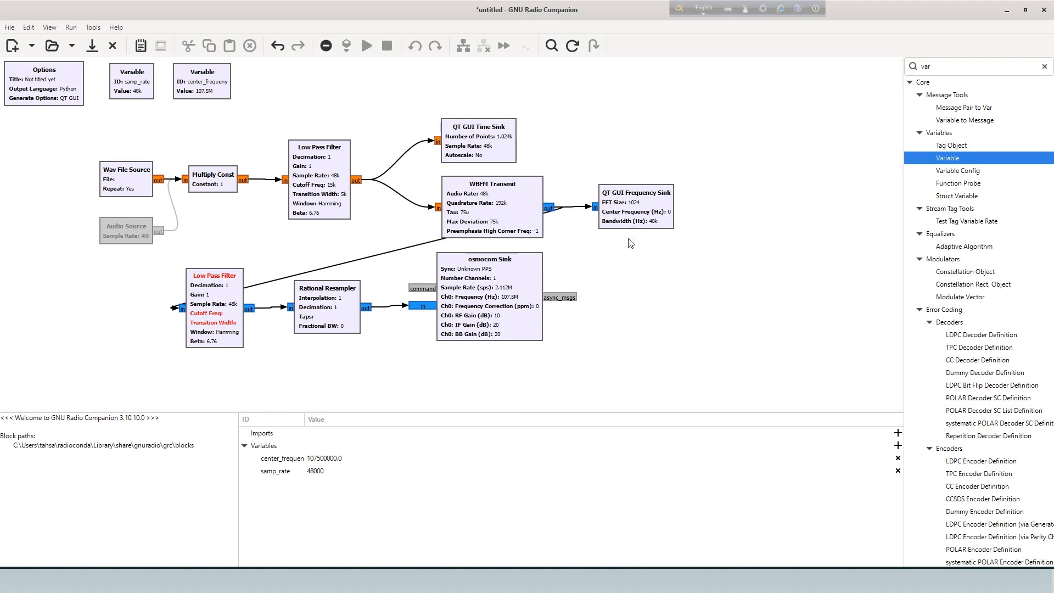
# Step: Set the sample rate of the lower Low Pass Filter, which feeds the Rational Resampler, to 192000
pyautogui.click(325, 310)
pyautogui.click(196, 314)
pyautogui.doubleClick(196, 314)
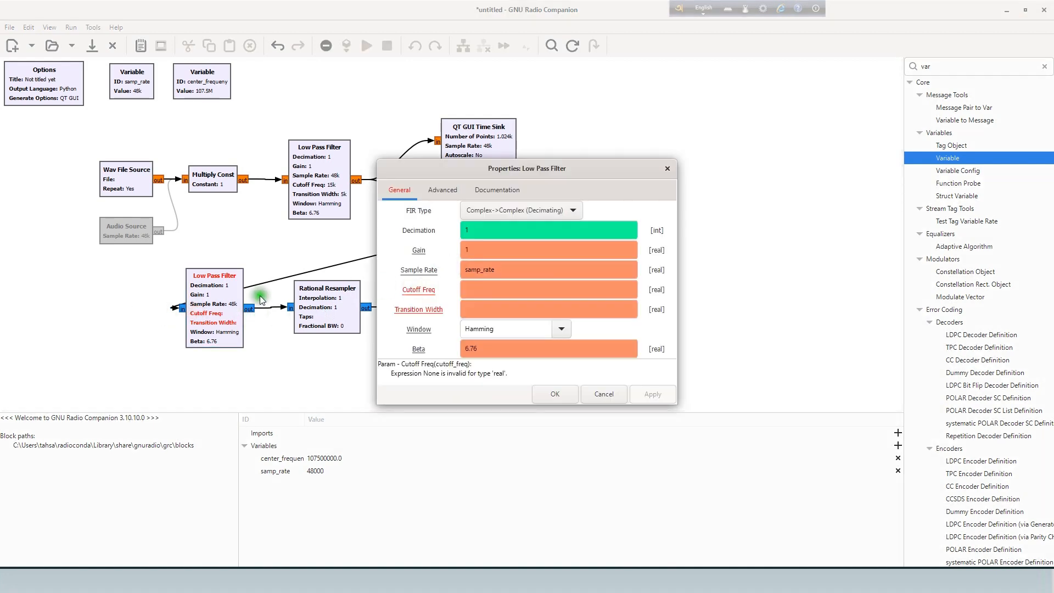
pyautogui.click(340, 318)
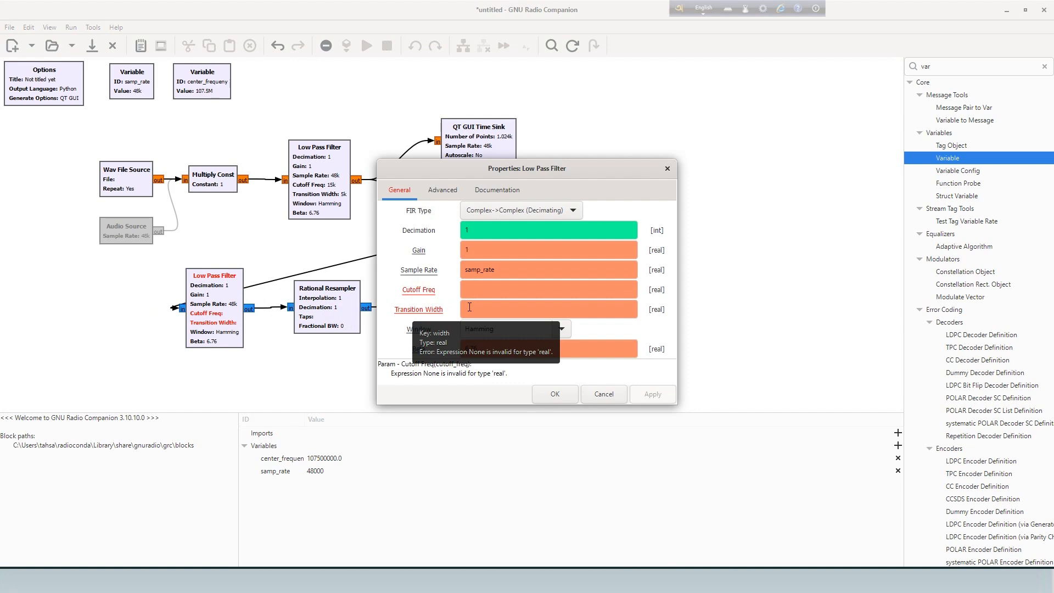
pyautogui.doubleClick(461, 270)
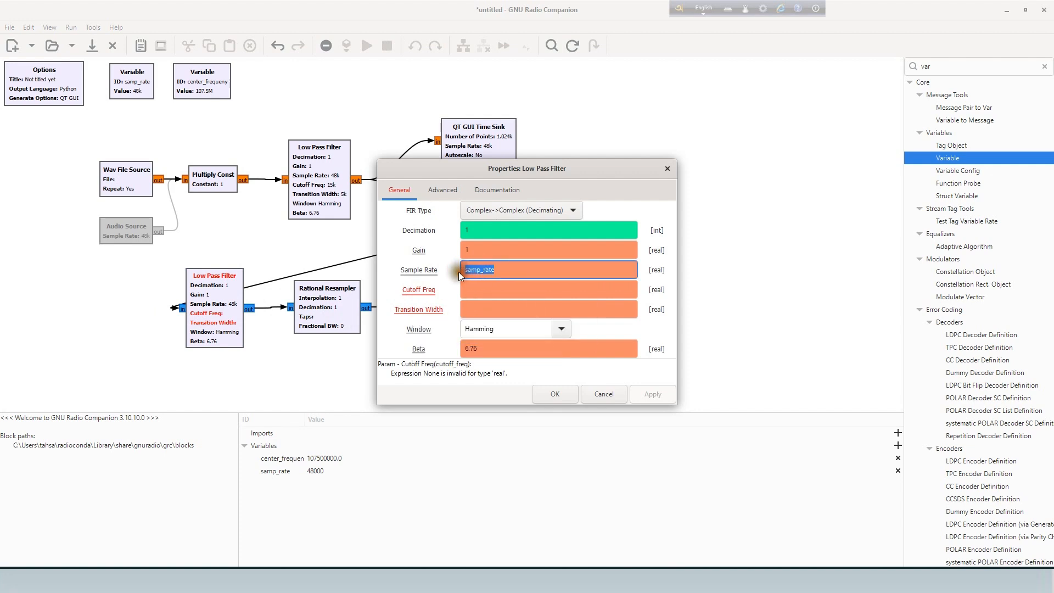
pyautogui.write('192000')
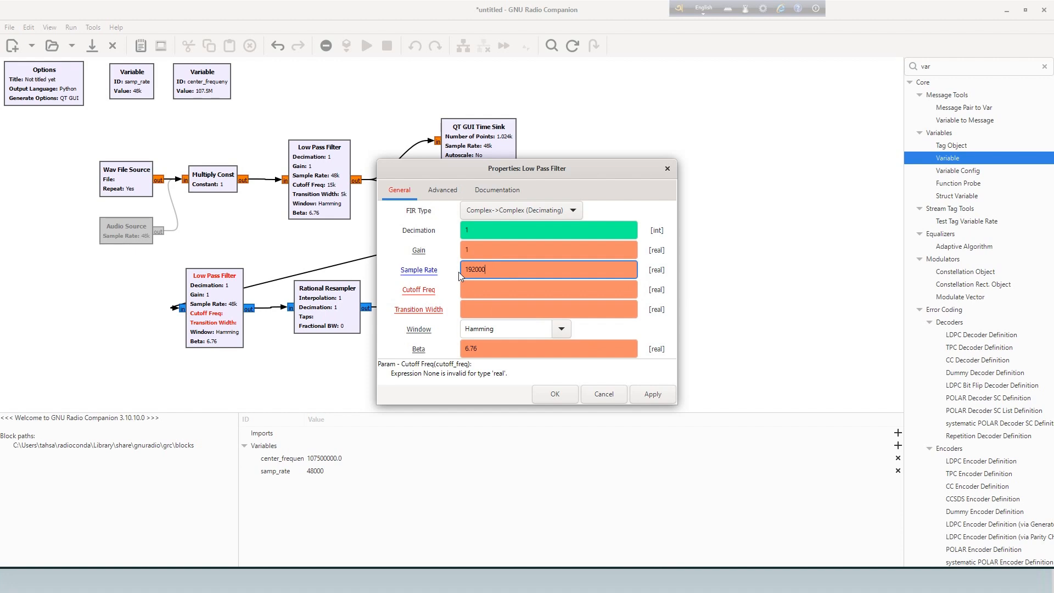
# Step: Set the lower Low Pass Filter's cutoff frequency to 75000 and its transition width to 25000
pyautogui.click(478, 281)
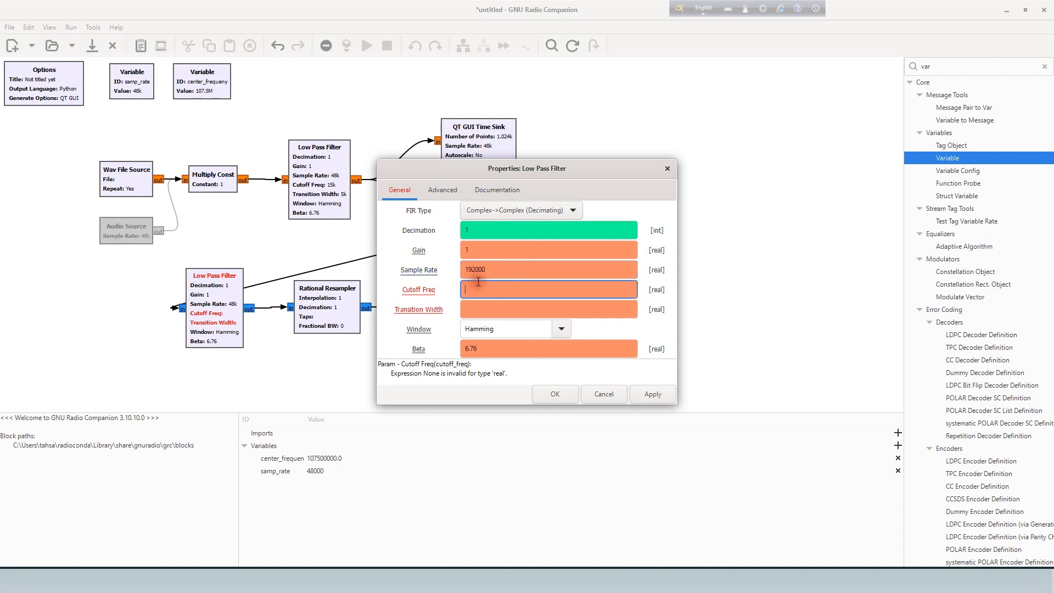
pyautogui.write('000')
pyautogui.click(503, 309)
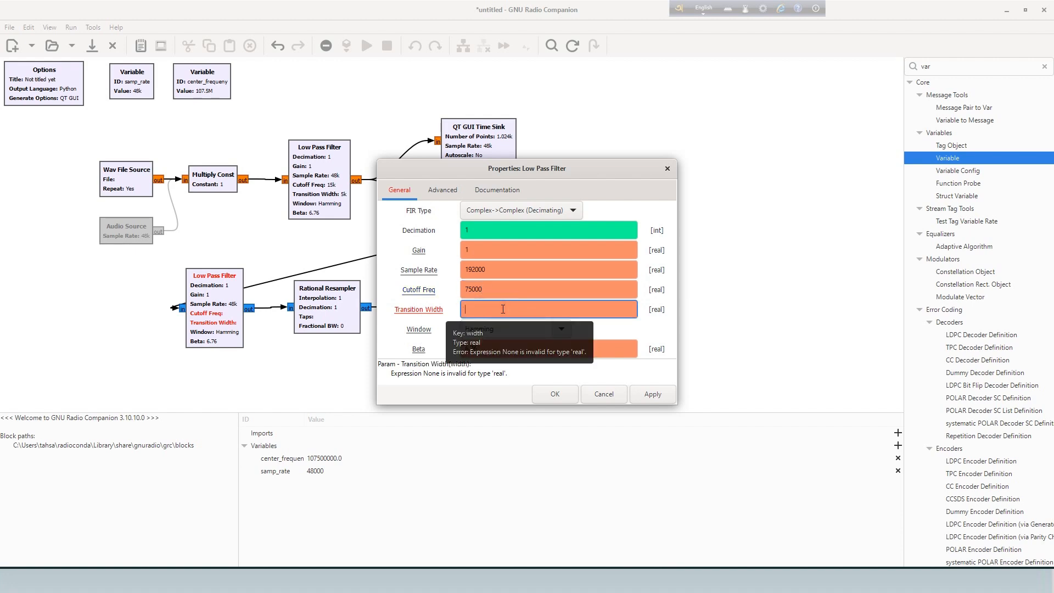
pyautogui.write('25000')
pyautogui.click(543, 394)
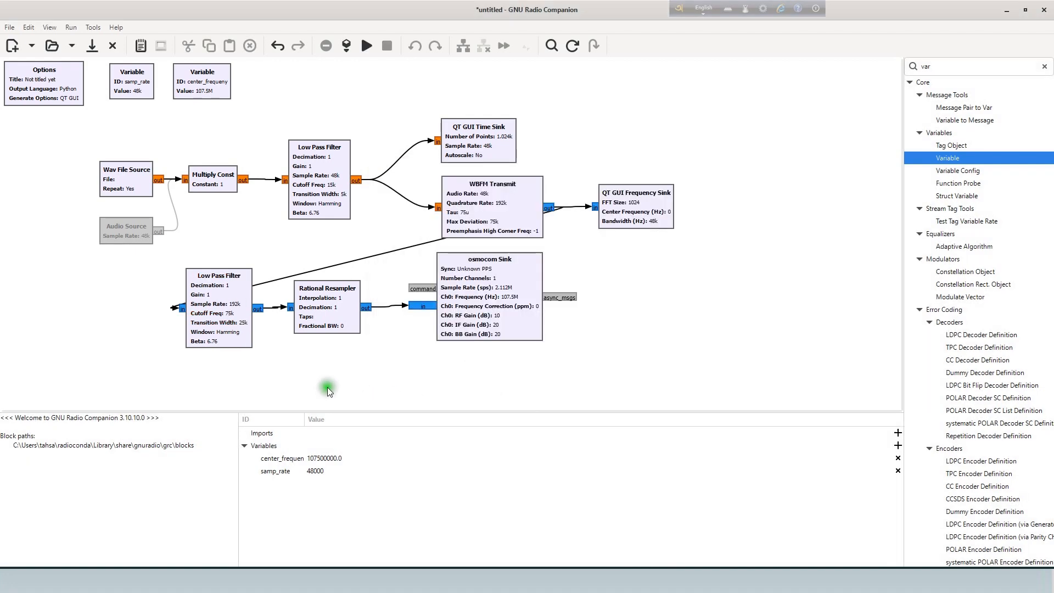
# Step: Set the Rational Resampler's interpolation to 11
pyautogui.doubleClick(335, 327)
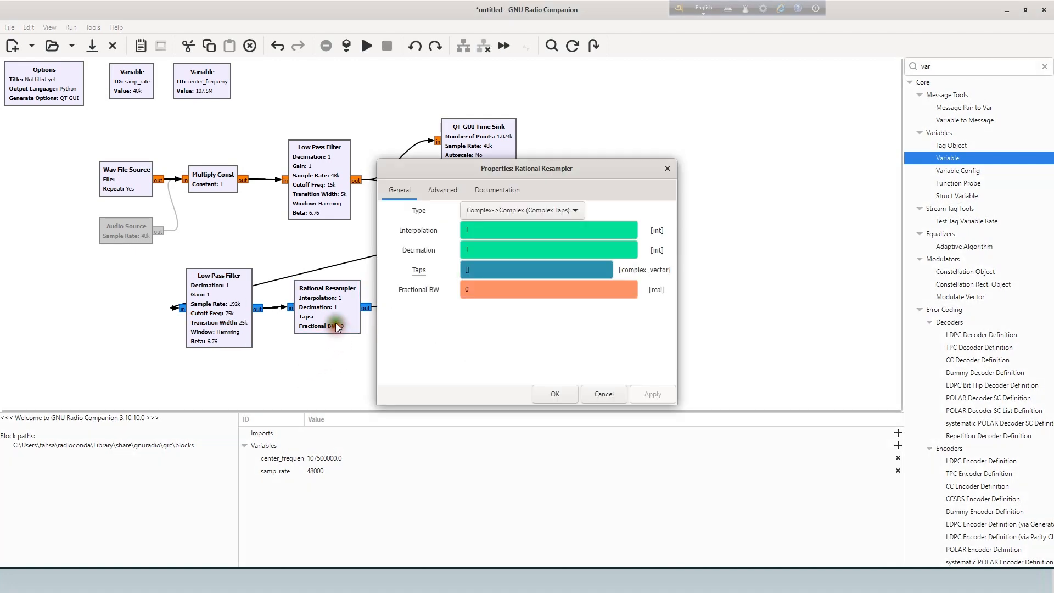
pyautogui.click(484, 223)
pyautogui.write('1')
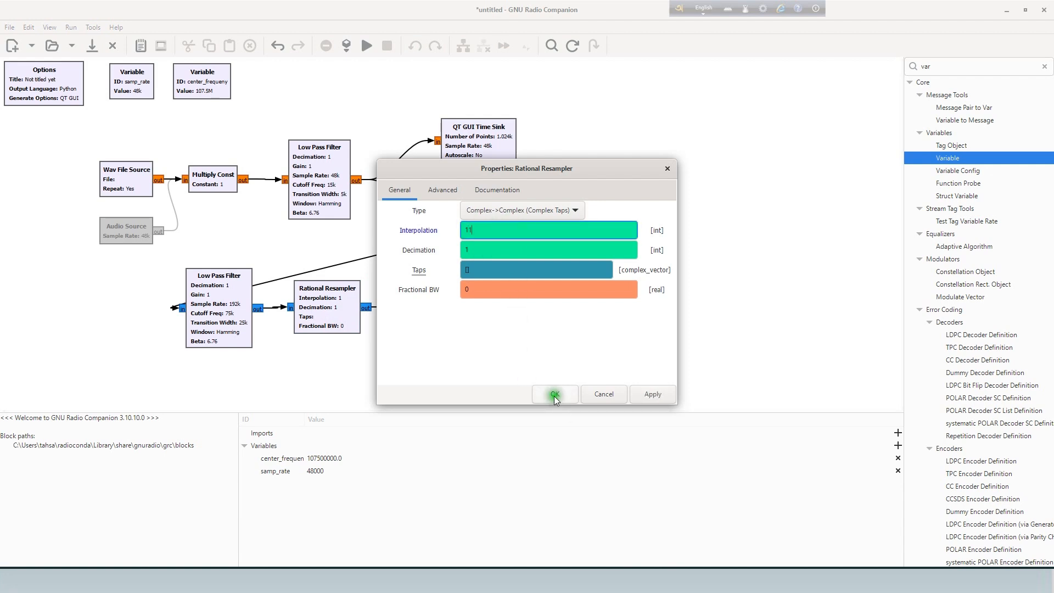
pyautogui.click(554, 394)
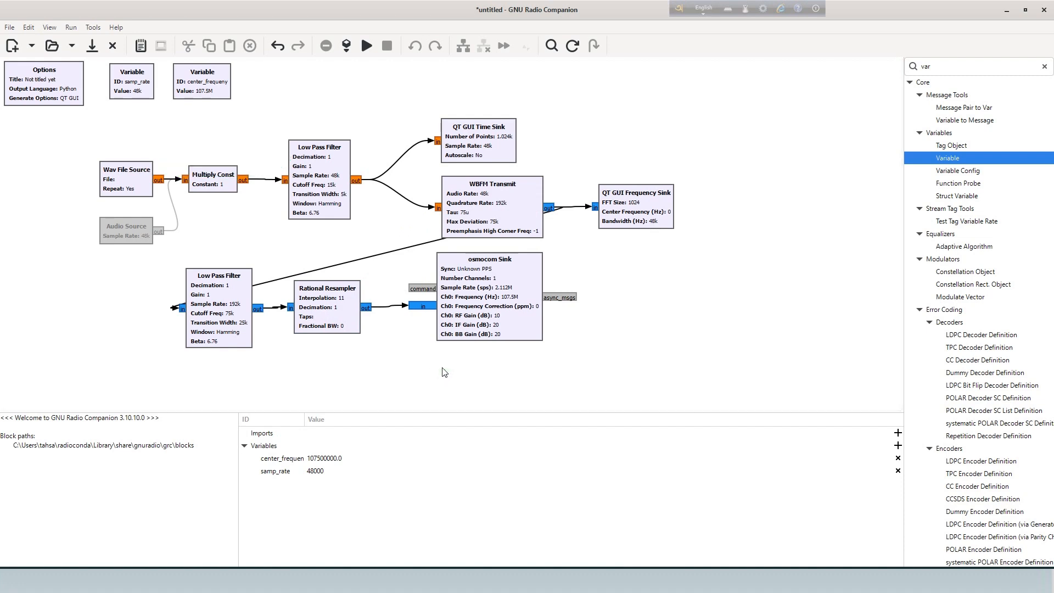
# Step: Review the signal path from Wav File Source through Multiply Const and the upper Low Pass Filter to the QT GUI Time Sink
pyautogui.click(414, 319)
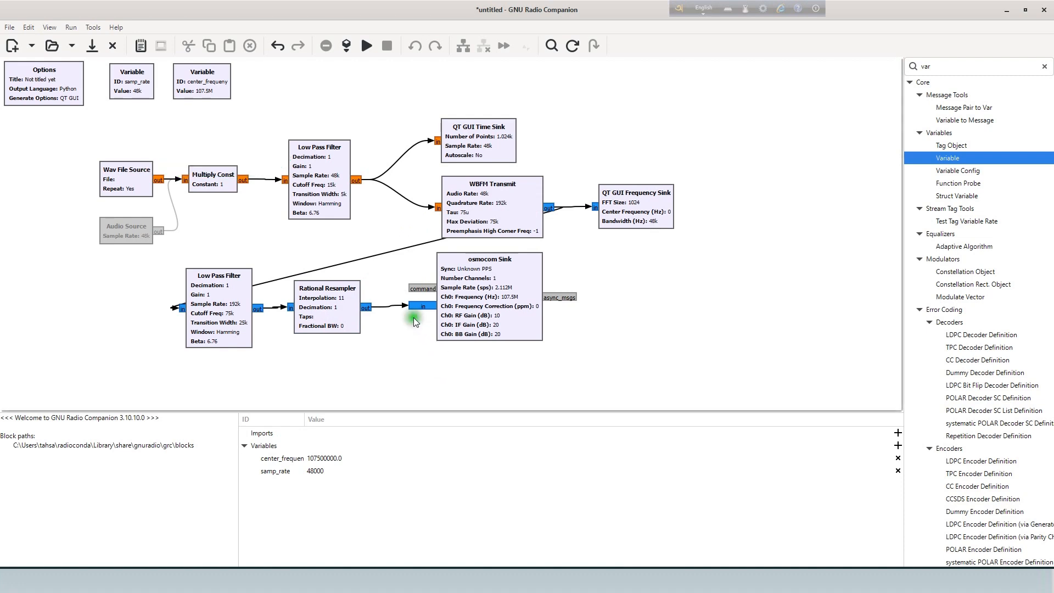
pyautogui.click(122, 185)
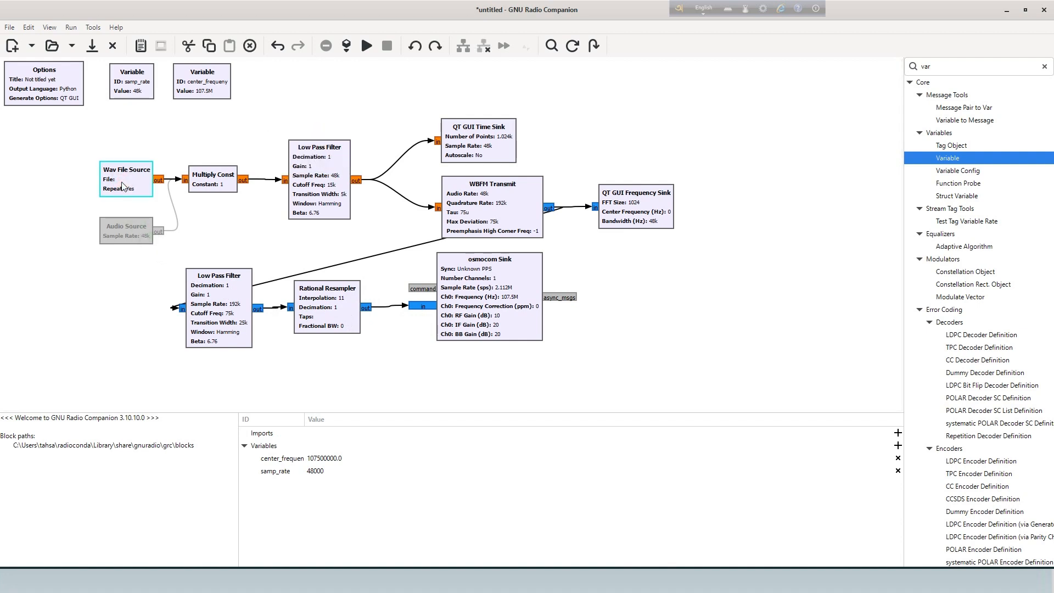
pyautogui.click(225, 181)
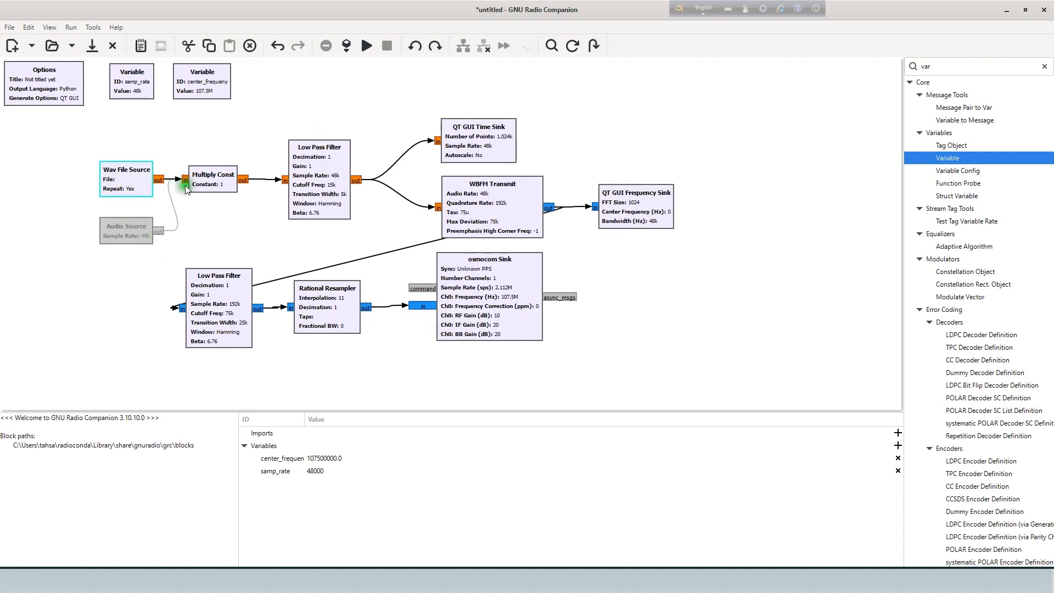
pyautogui.click(226, 186)
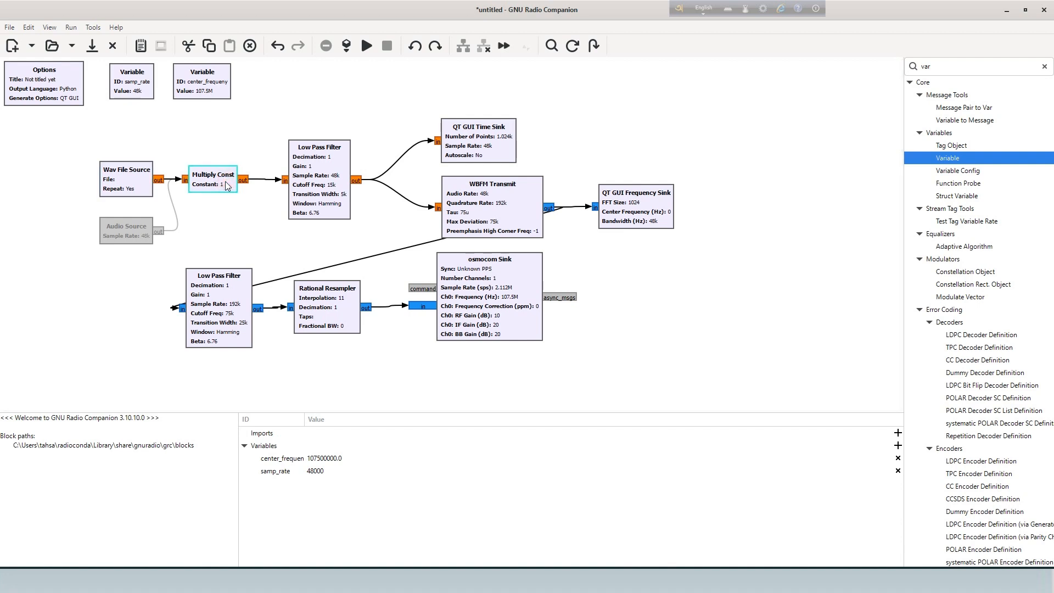
pyautogui.click(225, 181)
pyautogui.click(229, 180)
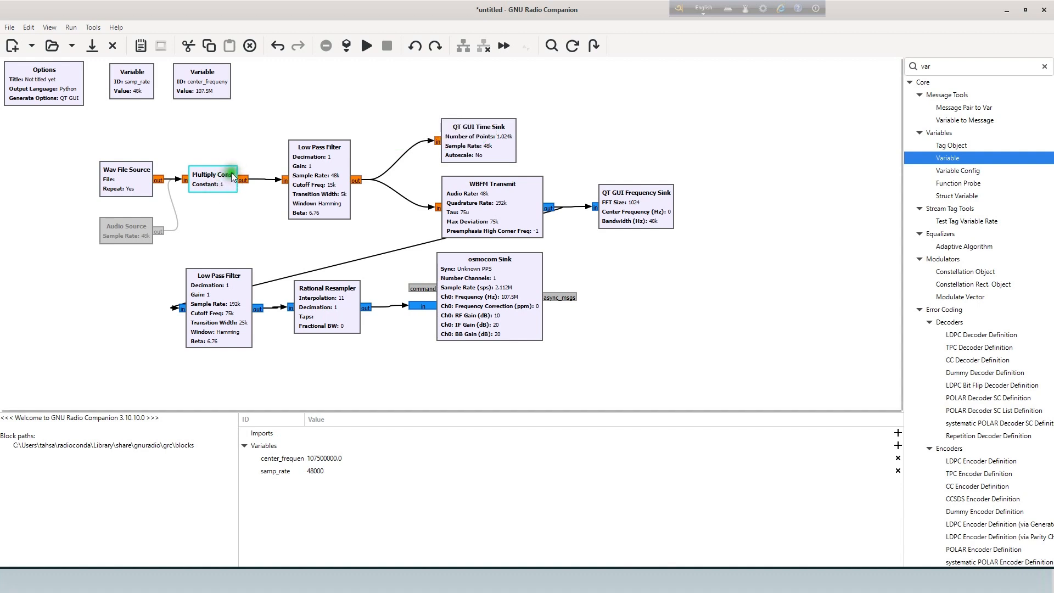
pyautogui.click(322, 187)
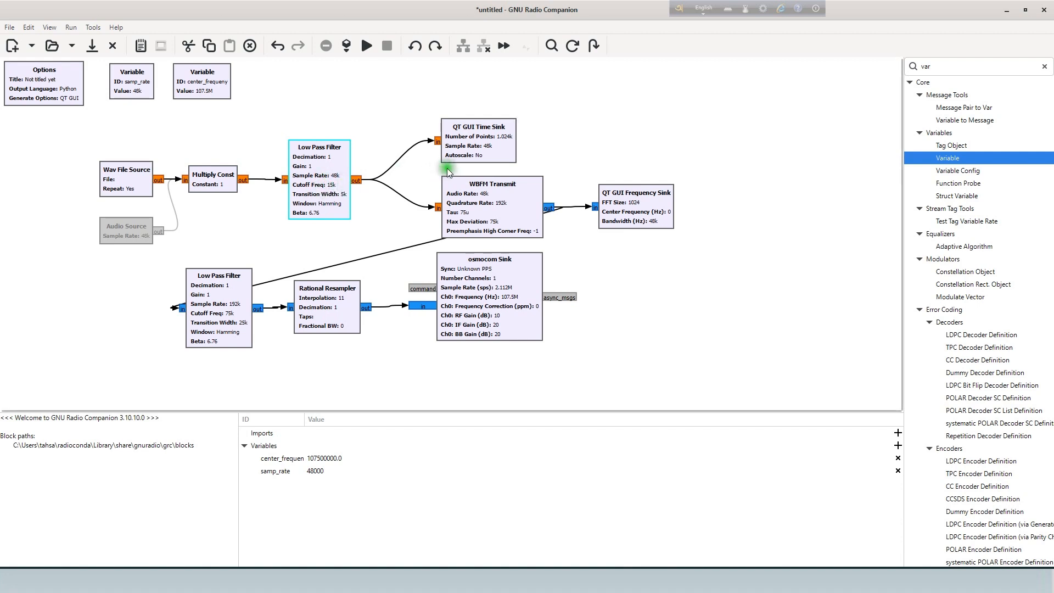
pyautogui.click(499, 143)
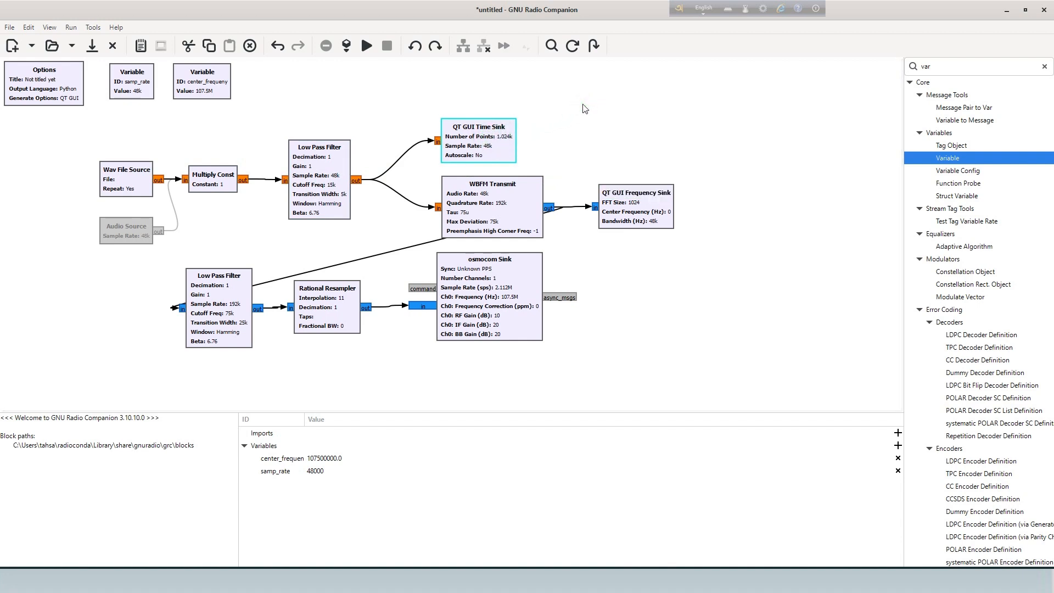
# Step: Review the blocks of the modulation and output path: WBFM Transmit, QT GUI Frequency Sink, osmocom Sink, Rational Resampler and the lower Low Pass Filter
pyautogui.click(516, 203)
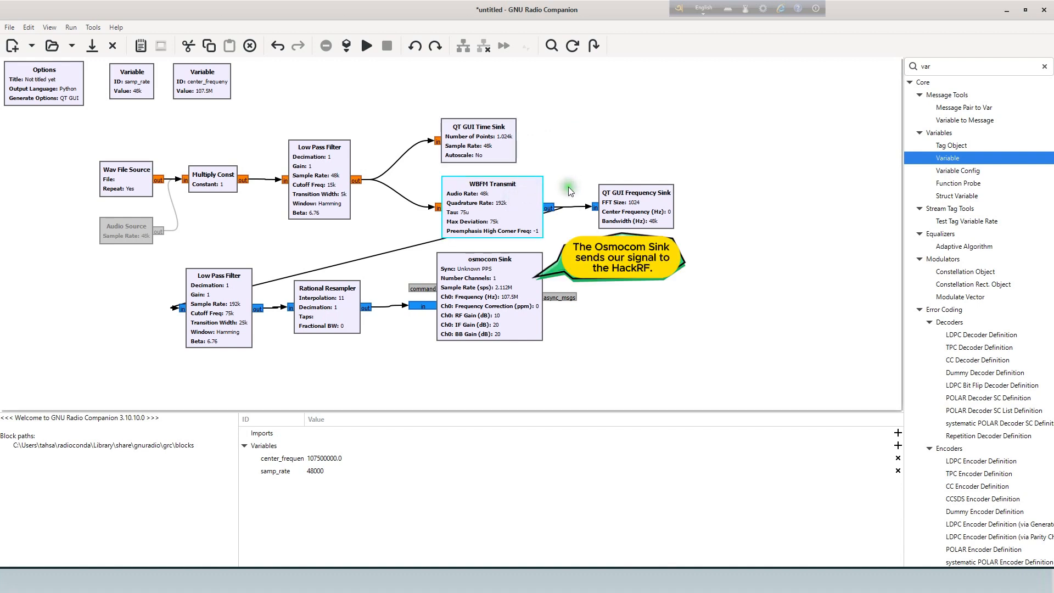
pyautogui.click(631, 210)
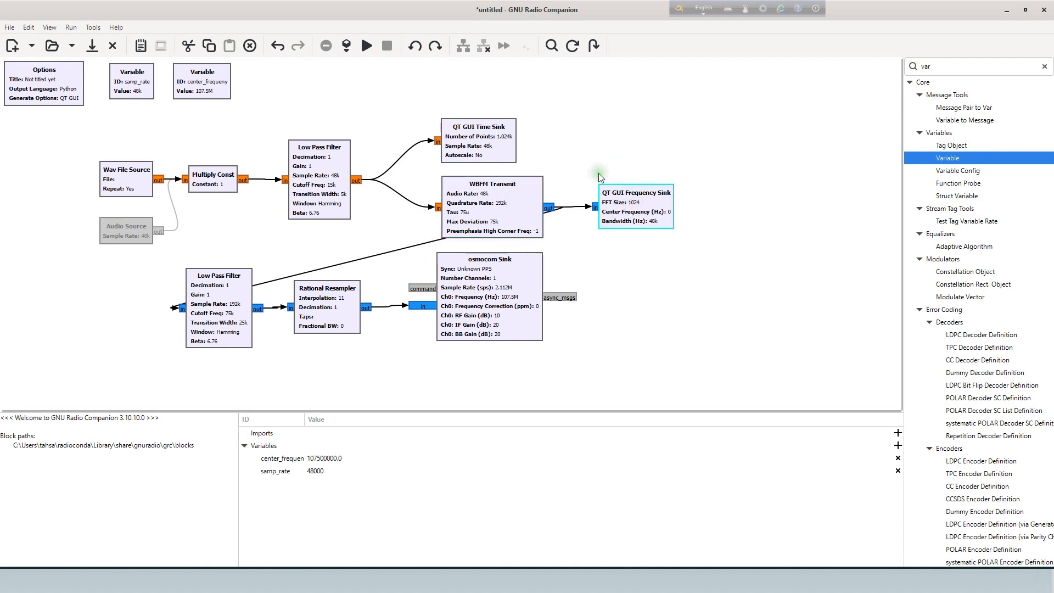
pyautogui.click(500, 297)
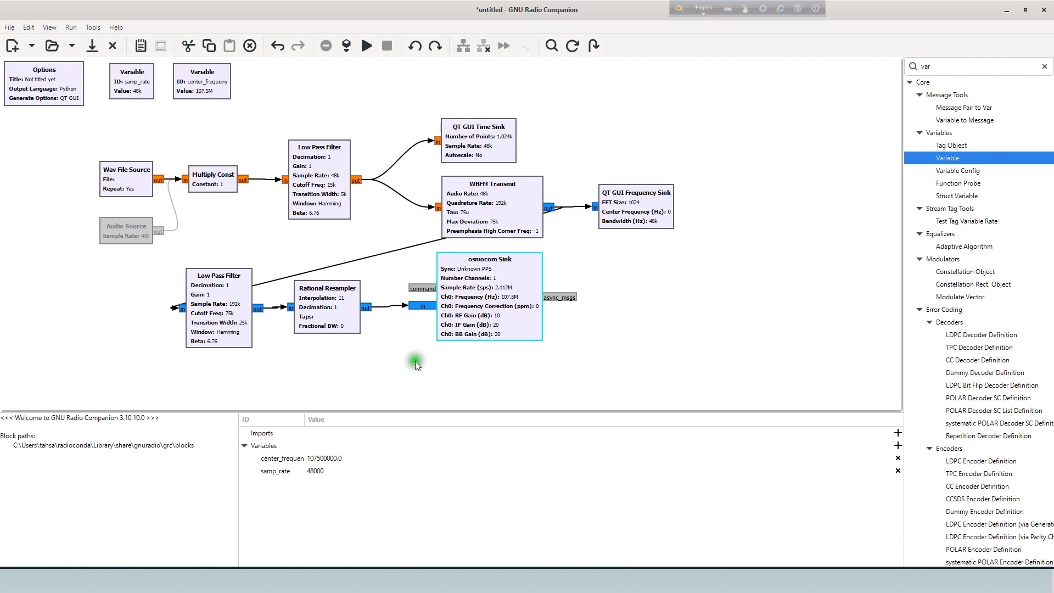
pyautogui.click(350, 320)
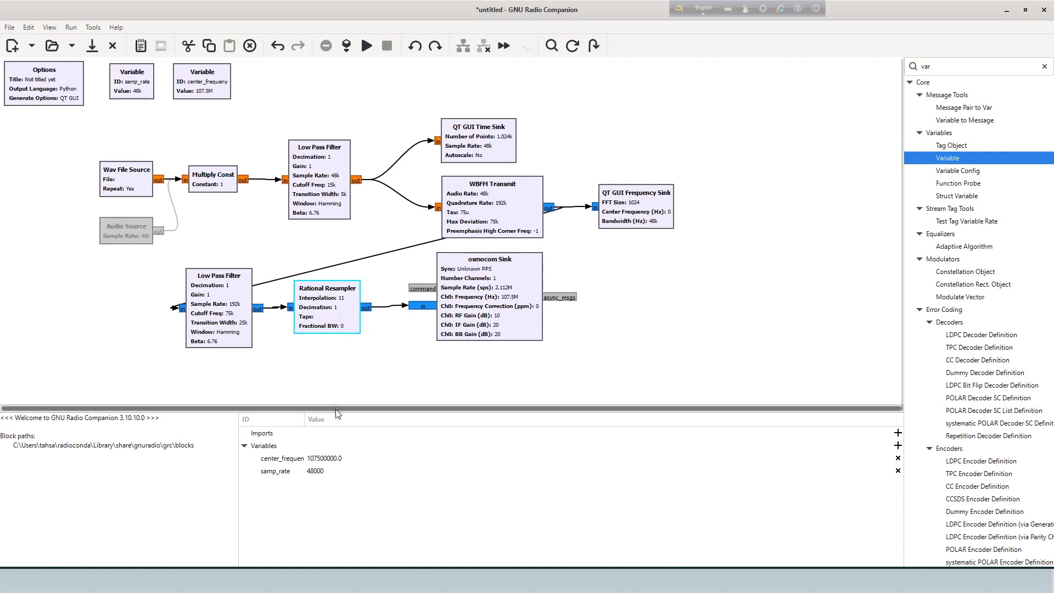
pyautogui.moveTo(338, 414); pyautogui.dragTo(340, 489)
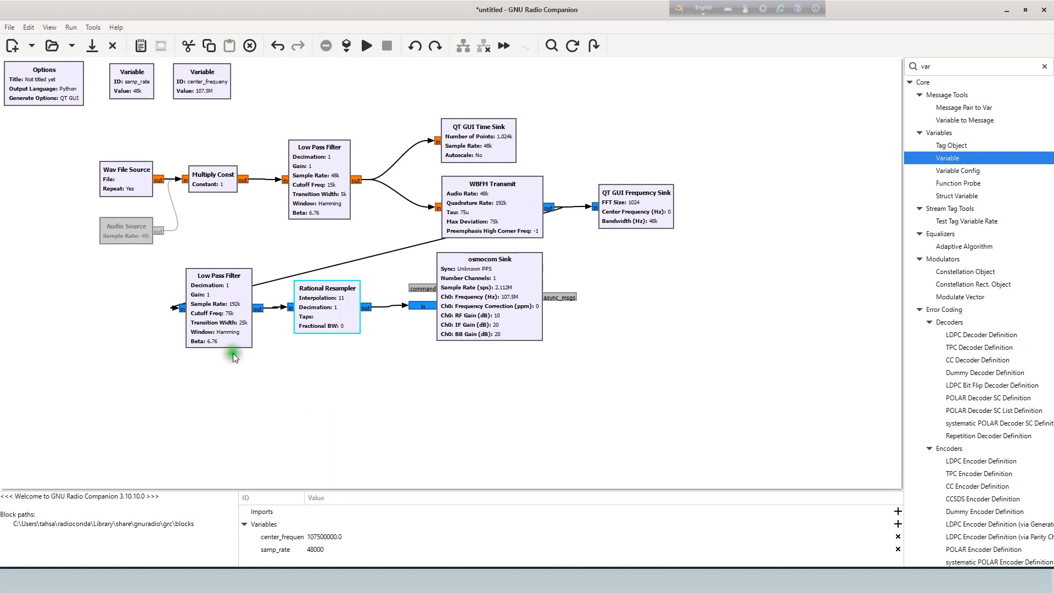
pyautogui.click(225, 335)
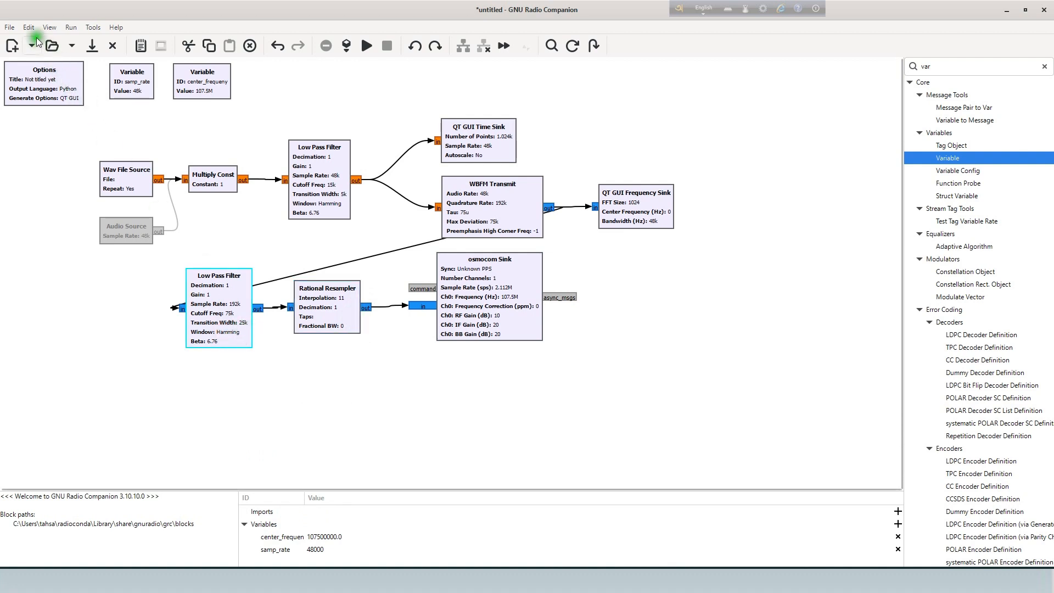
# Step: Save the flowgraph as FM_Transmitt.grc in the Downloads folder
pyautogui.click(10, 26)
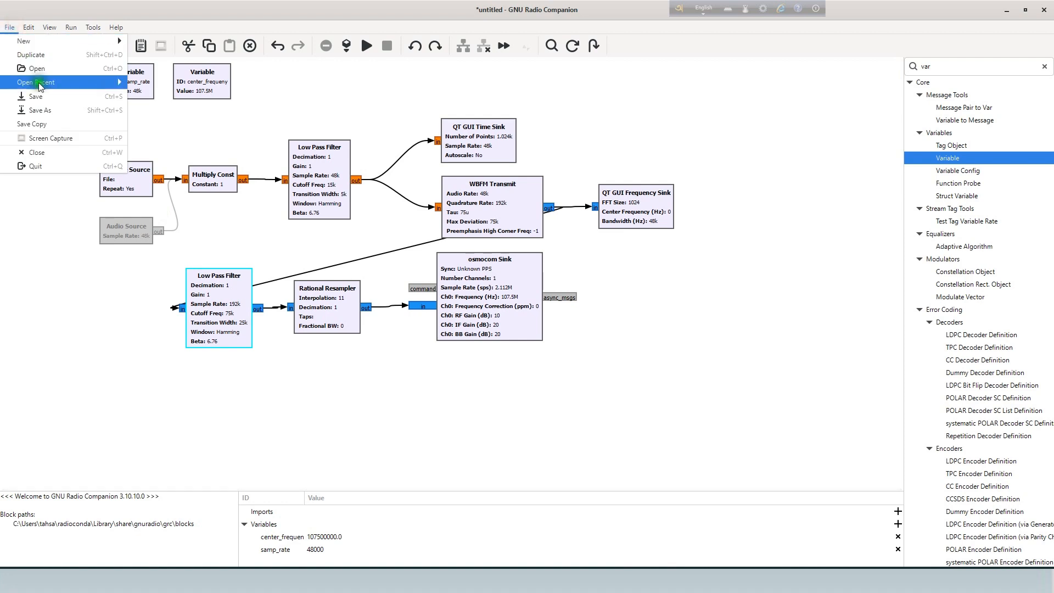
pyautogui.click(42, 95)
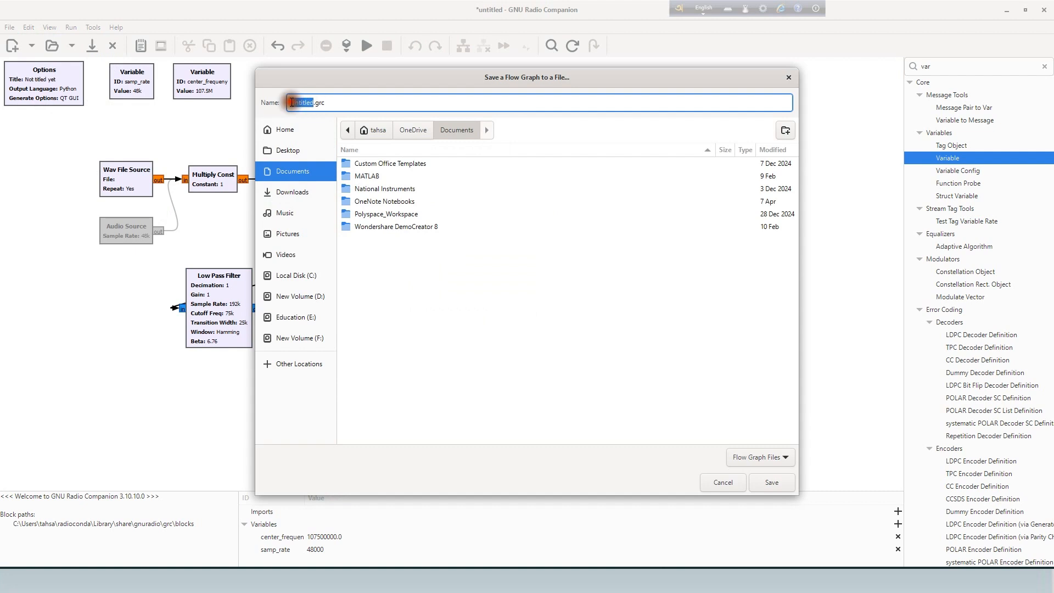
pyautogui.write('FM_Transmitt')
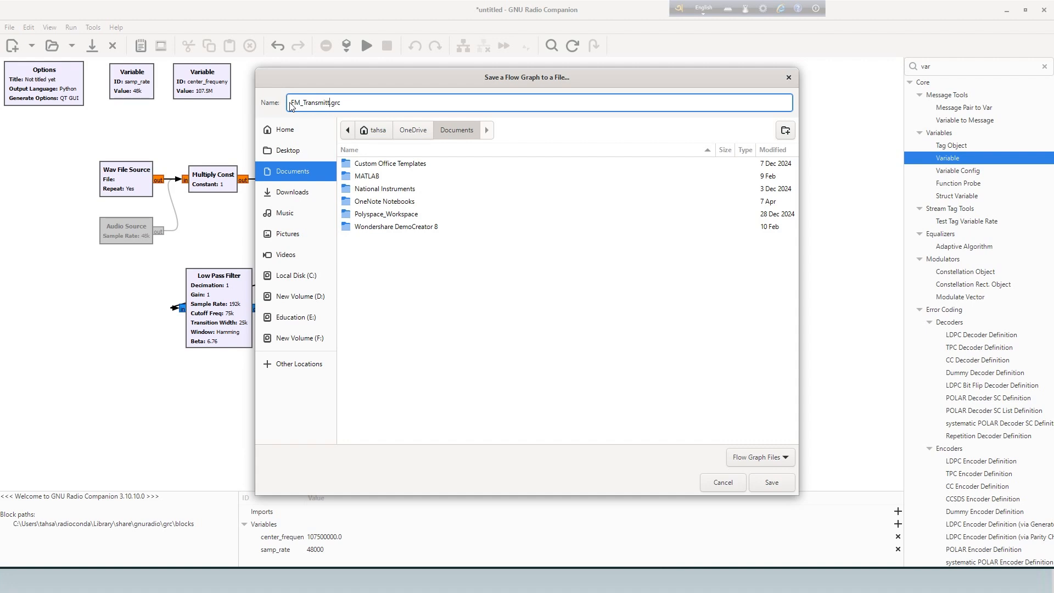
pyautogui.click(292, 192)
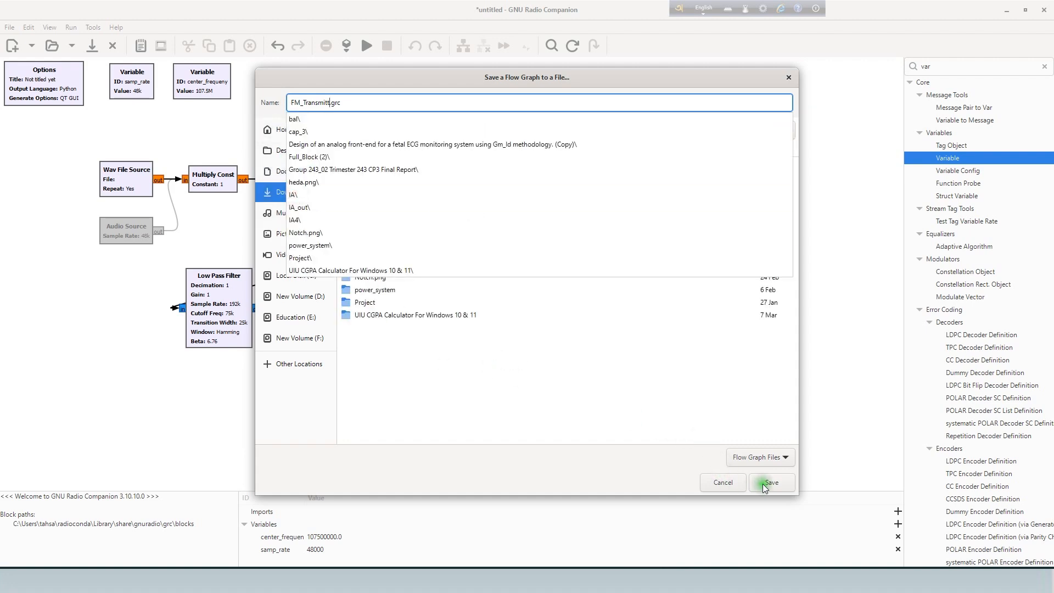
pyautogui.click(431, 339)
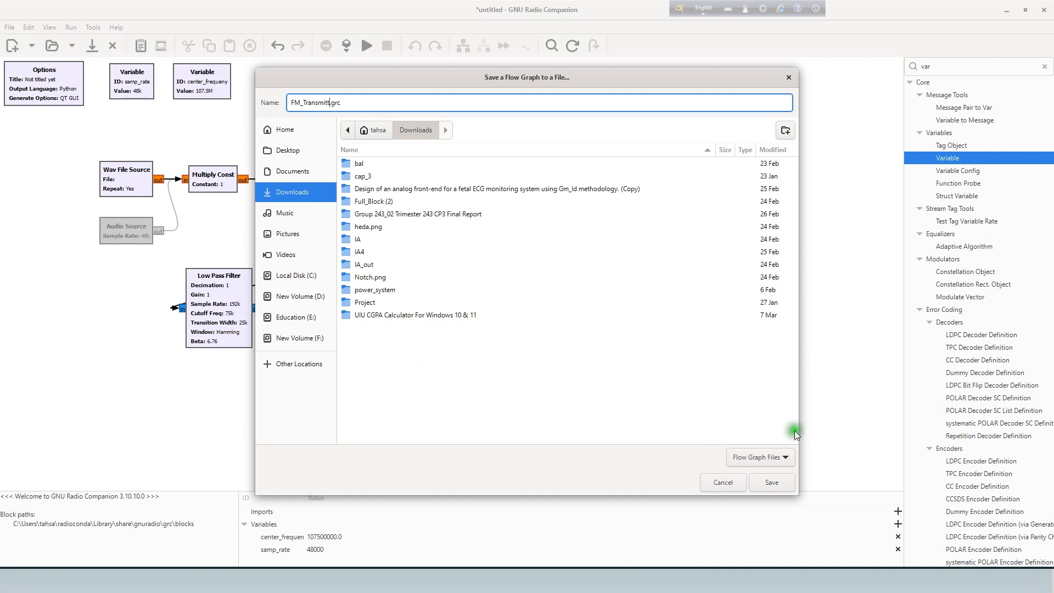
pyautogui.click(771, 482)
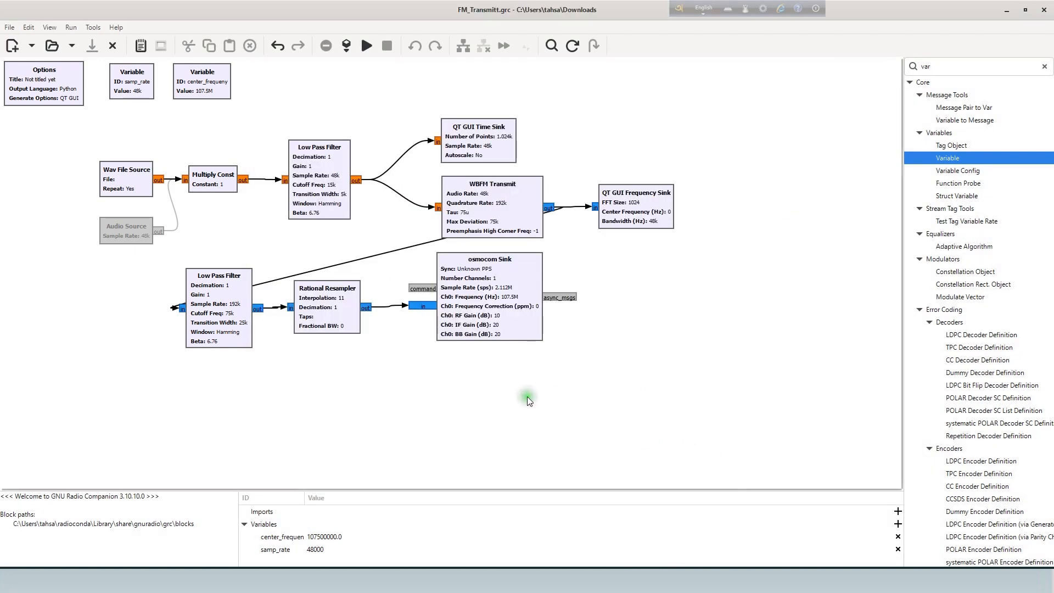